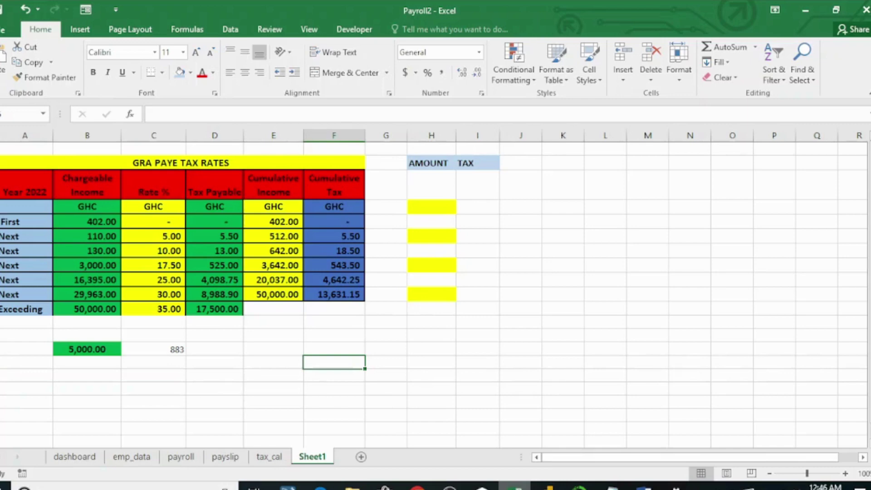
Step: Enter 5000 as the starting income in cell H3 under AMOUNT
left_click(439, 218)
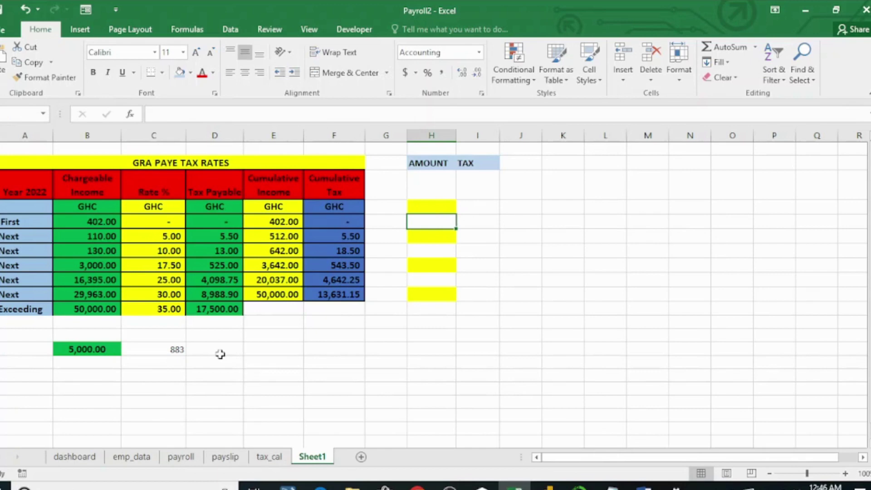
left_click(431, 191)
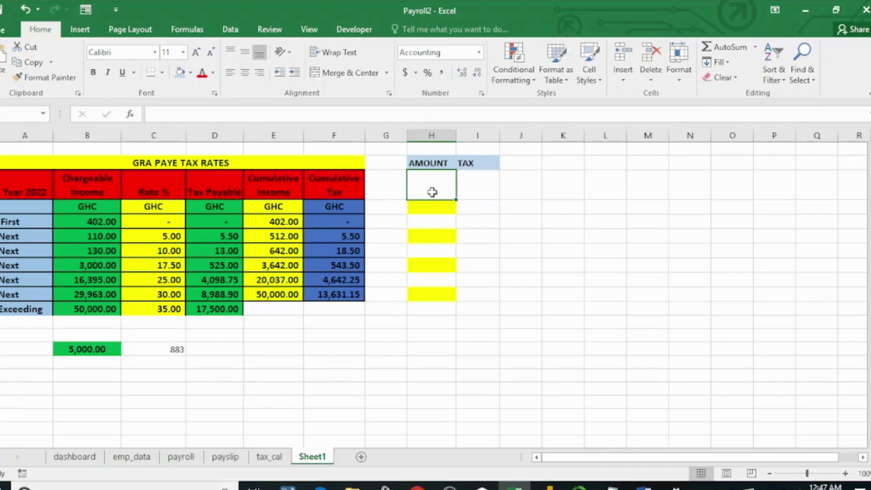
type("5,00")
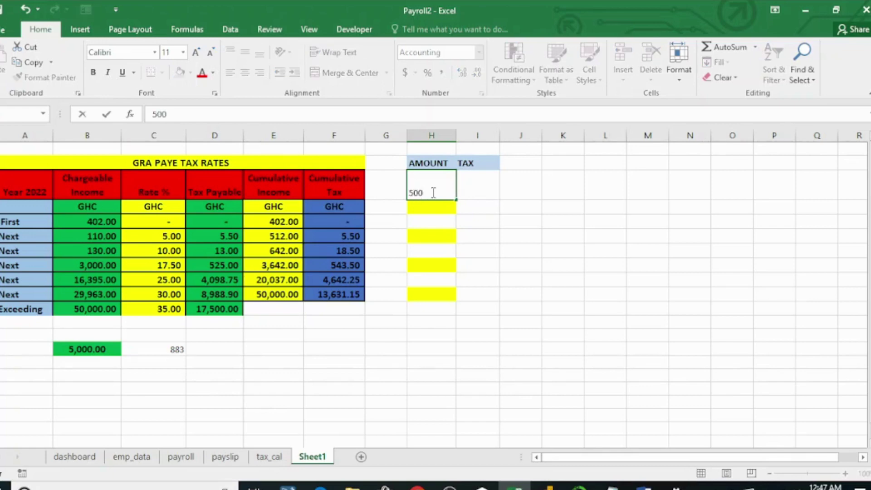
type("0")
key("Return")
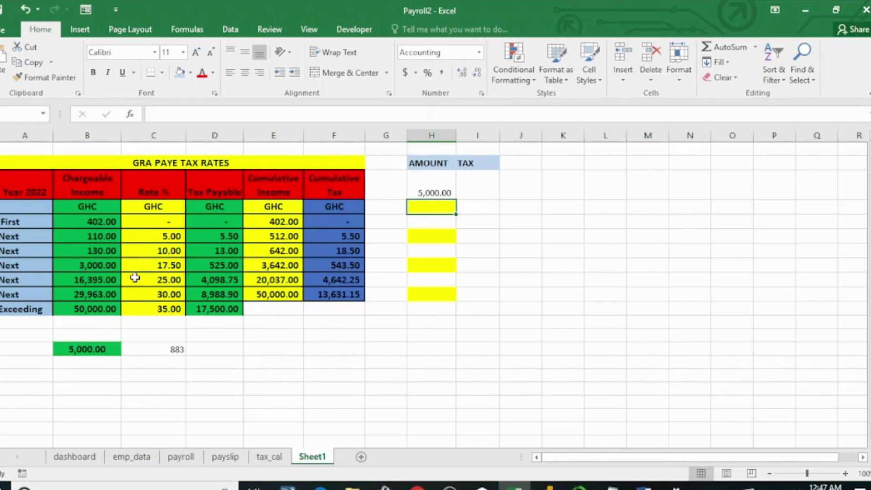
Step: Clear the GHC unit label beneath the Rate % heading in the tax rates table
left_click(17, 223)
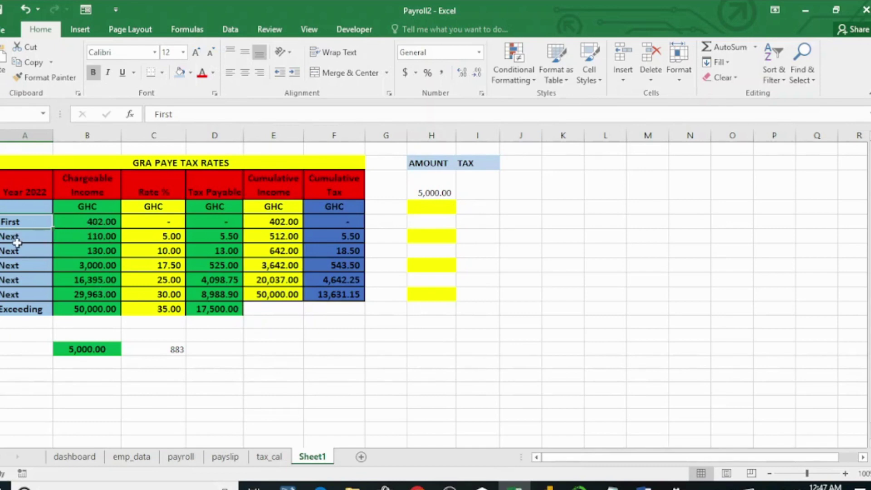
left_click(43, 235)
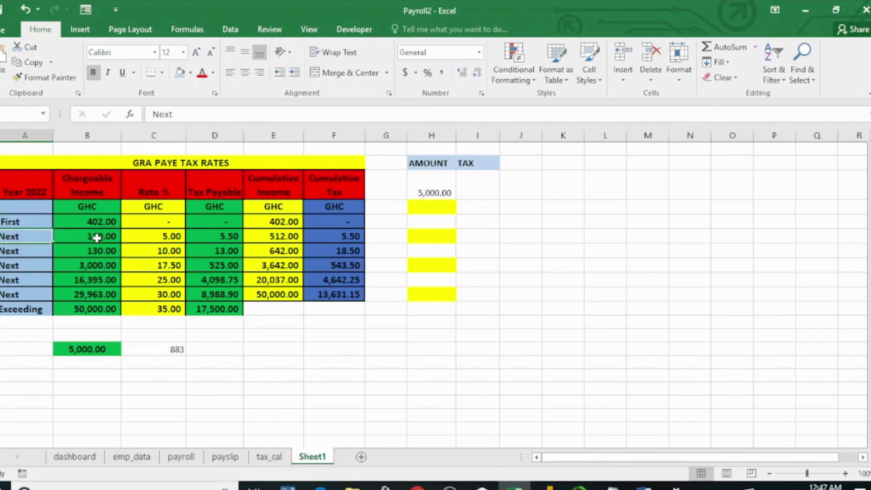
left_click(164, 236)
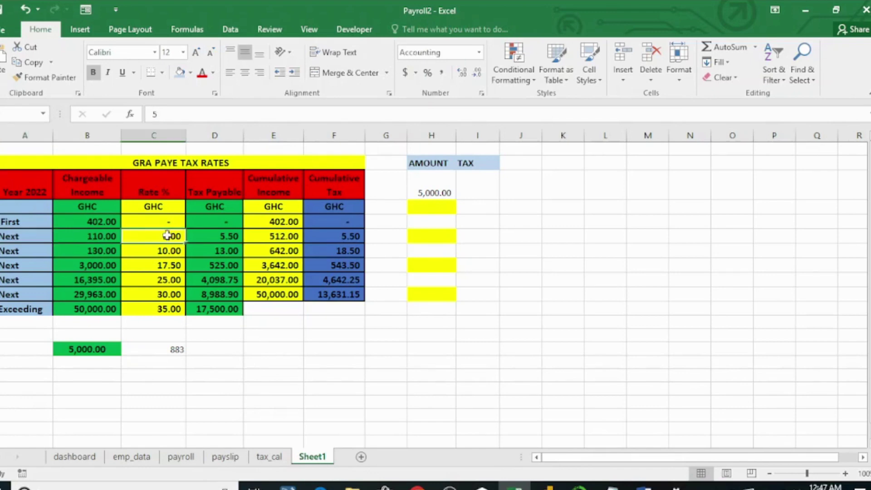
left_click(167, 209)
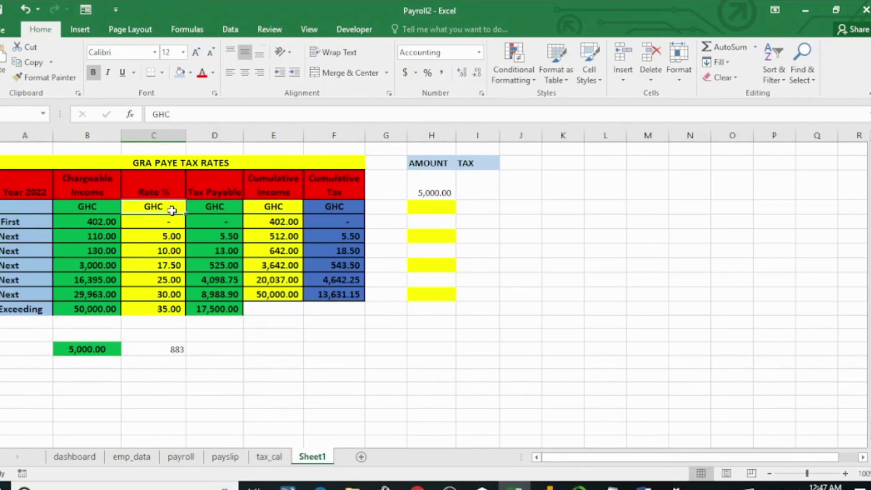
key("Delete")
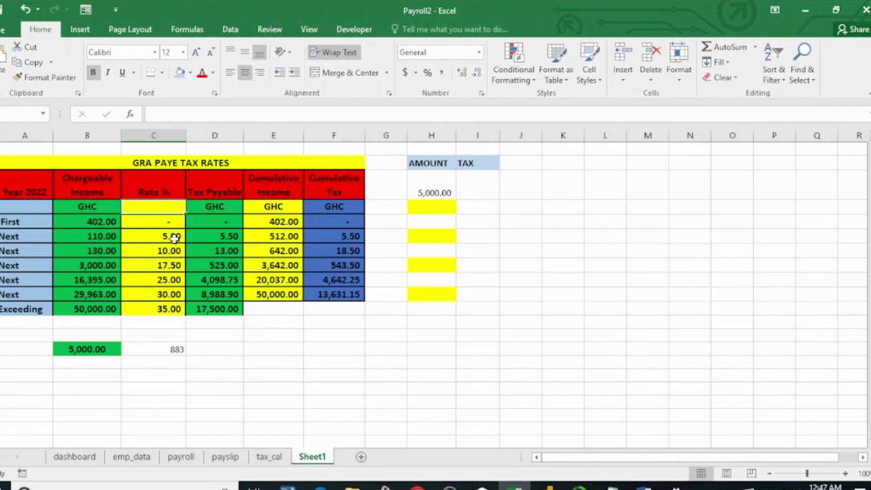
Step: Reduce the rates in C6:C11 of the Rate % column to zero decimal places
left_click_drag(175, 237, 179, 311)
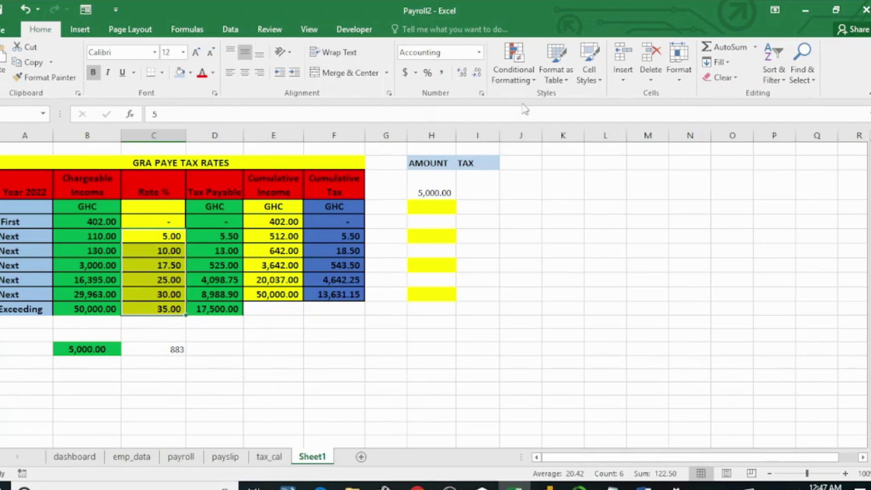
left_click(478, 73)
left_click(478, 74)
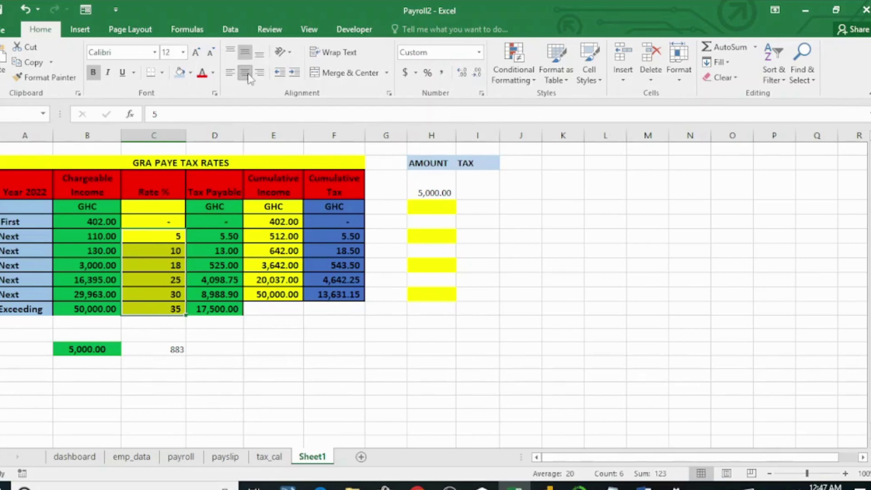
Step: Enter the first tax band in row 4 with an amount of 402 in H4 and a tax of 0 in I4
left_click(421, 210)
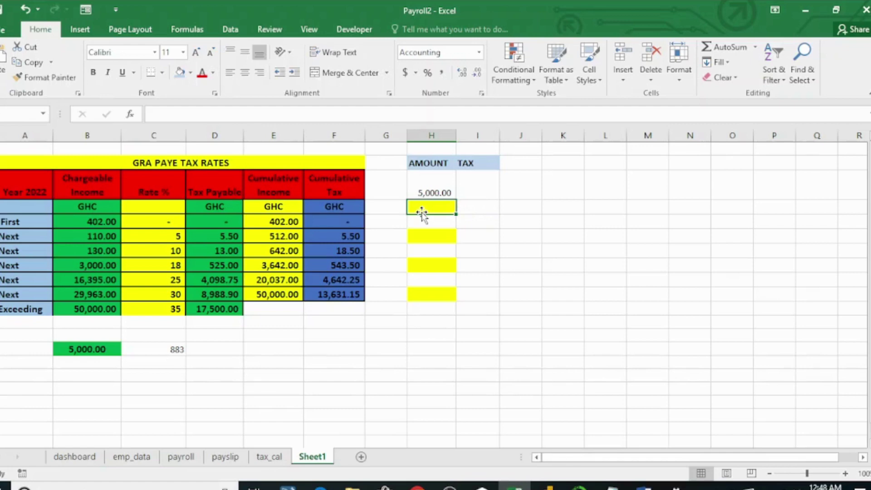
type("4")
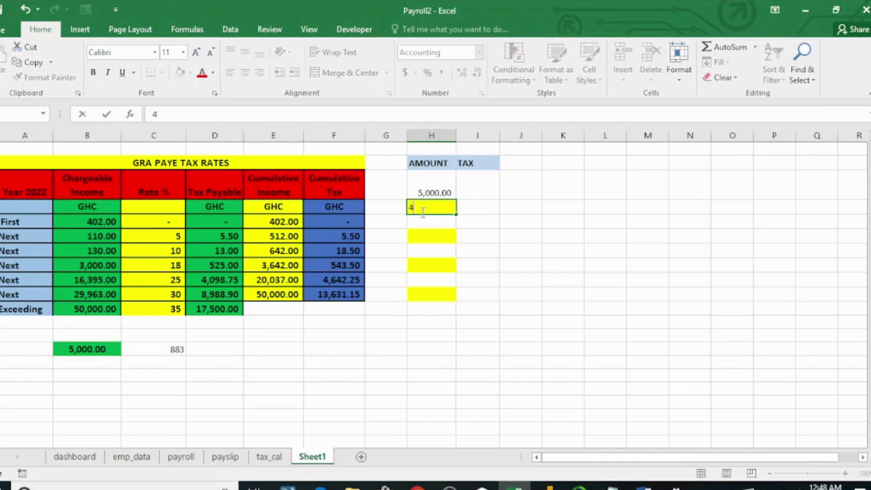
type("02")
left_click(479, 209)
double_click(478, 209)
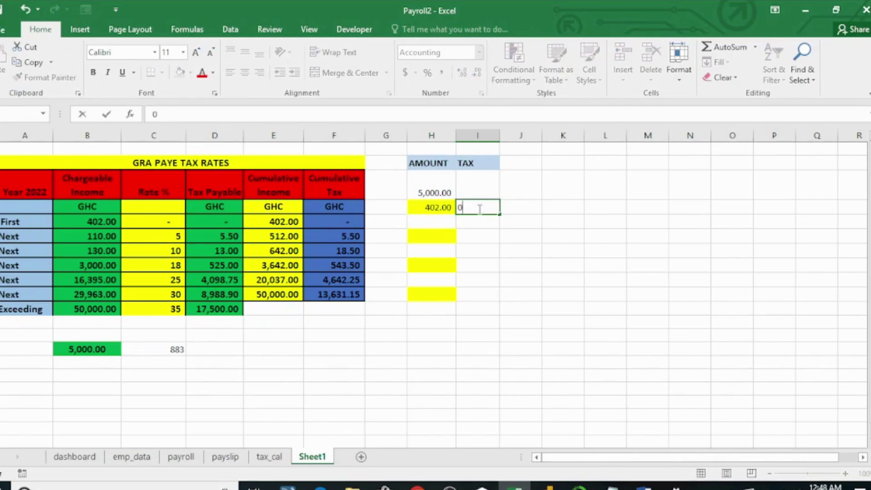
key("Return")
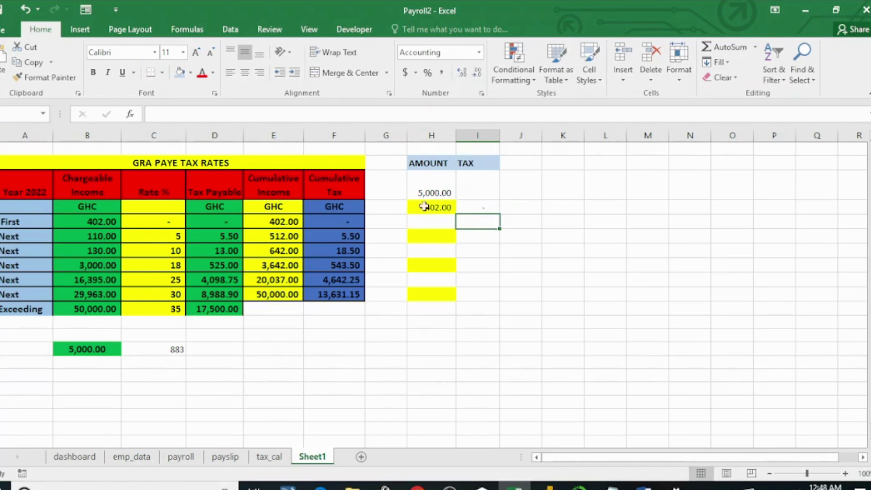
Step: Calculate the remaining income in H5 with the formula =H3-H4
left_click(420, 220)
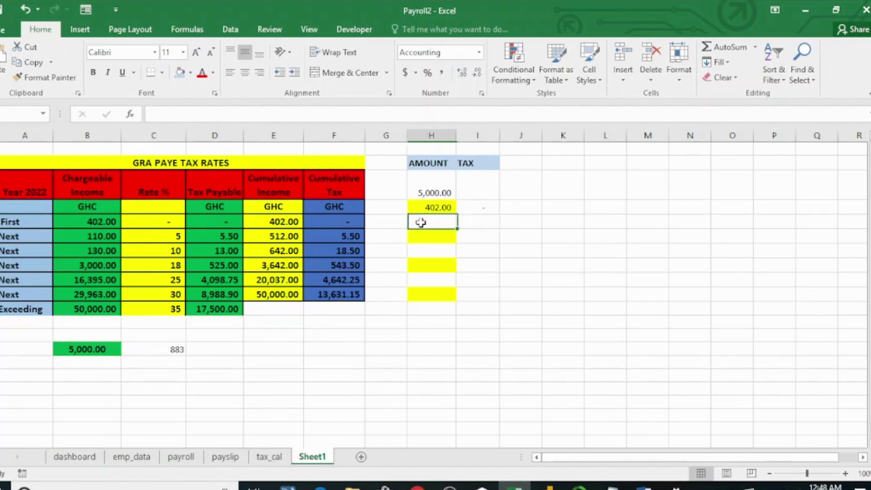
type("=")
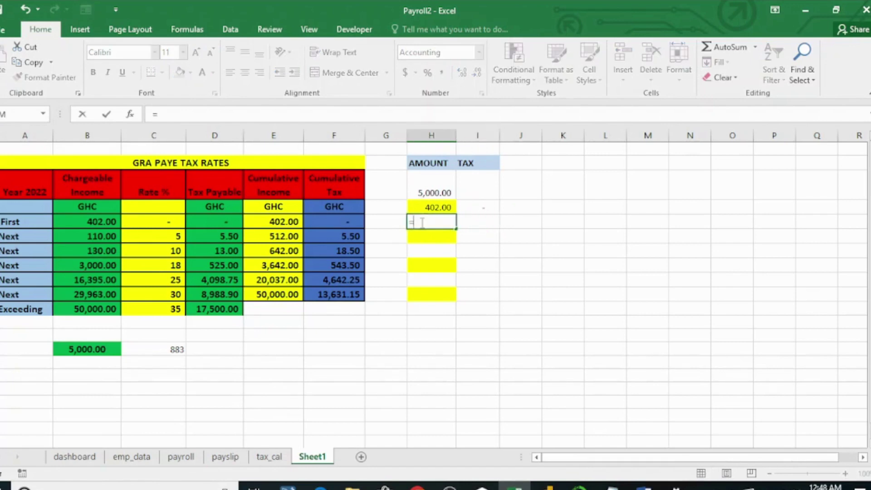
left_click(442, 193)
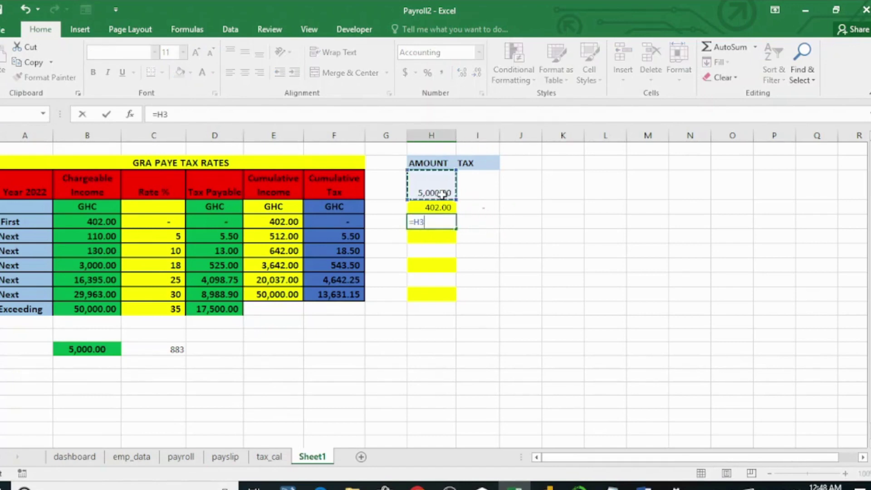
type("-")
left_click(439, 207)
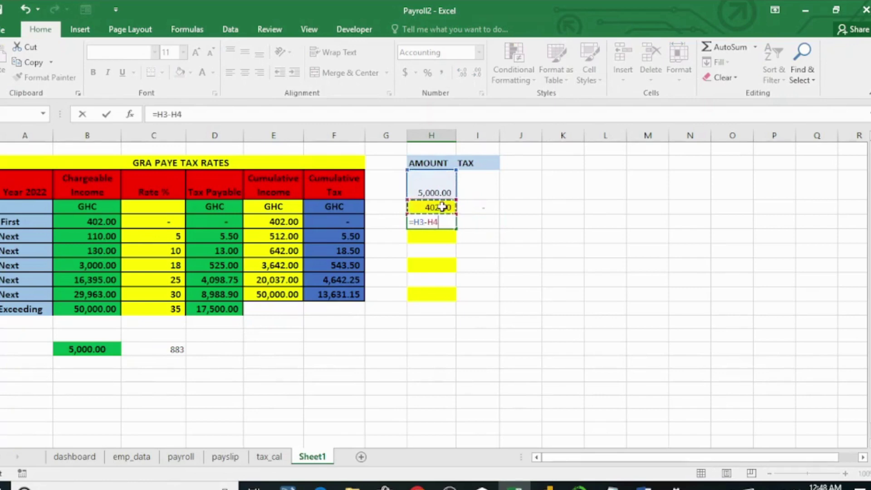
key("Return")
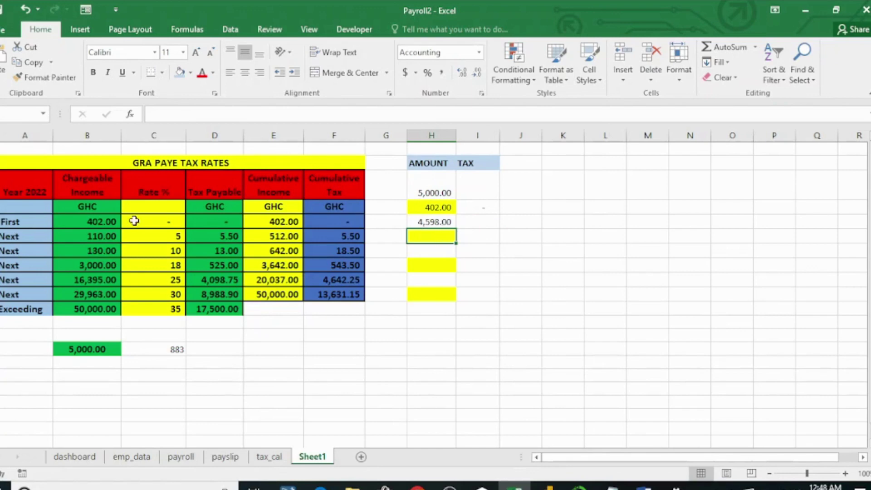
Step: Enter the second tax band in row 6 with an amount of 110 in H6 and a tax of 5.50 in I6
left_click(107, 236)
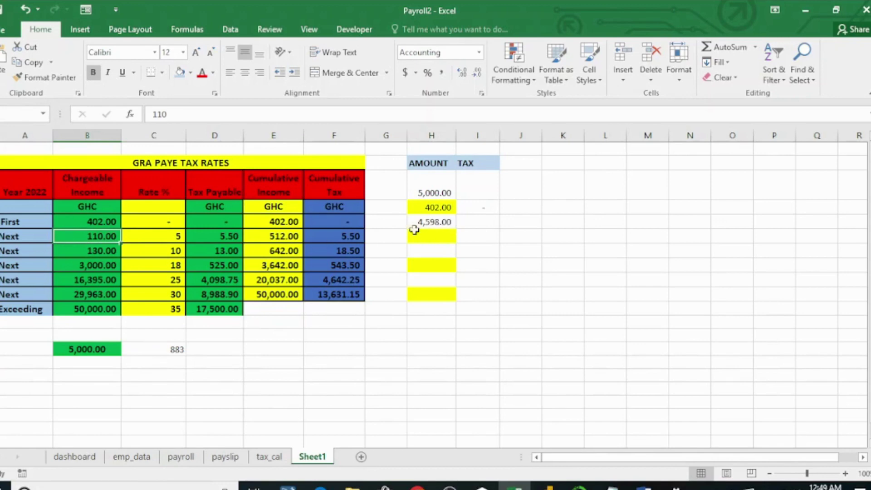
type("10")
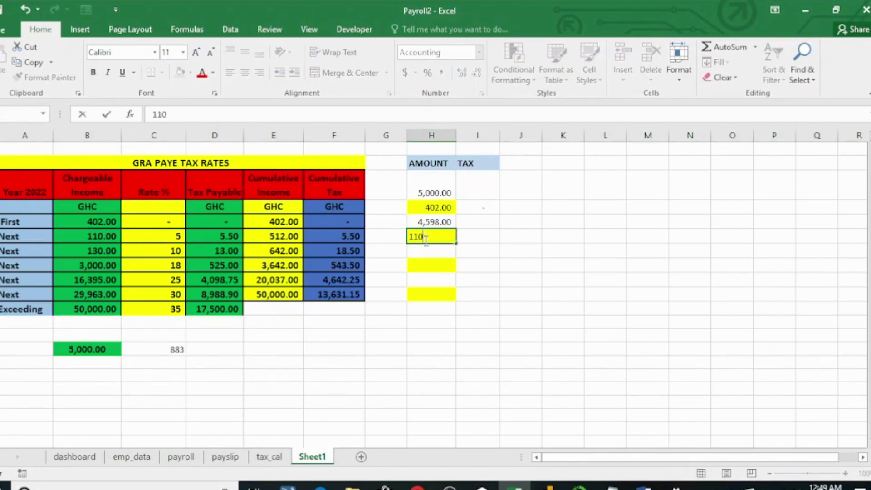
key("Return")
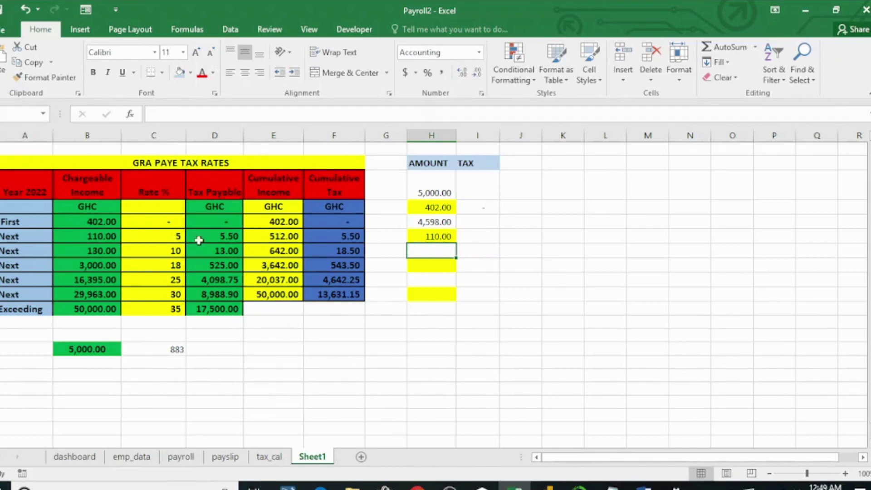
left_click(344, 235)
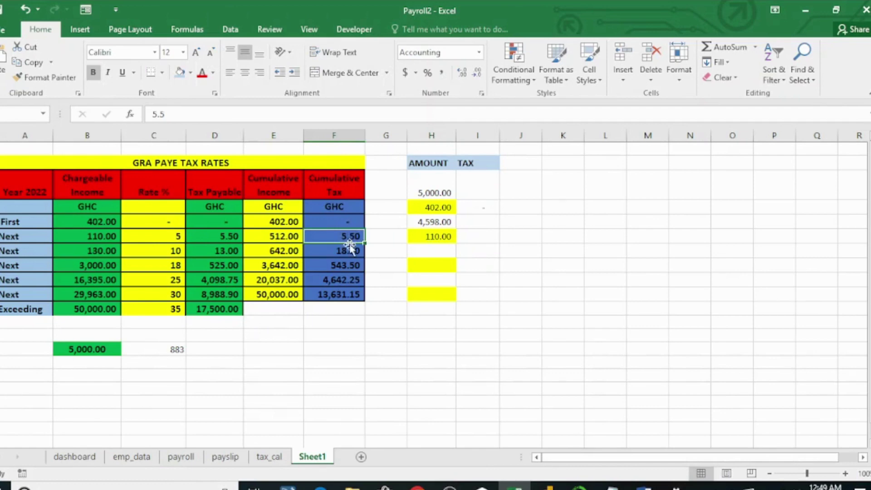
left_click(474, 236)
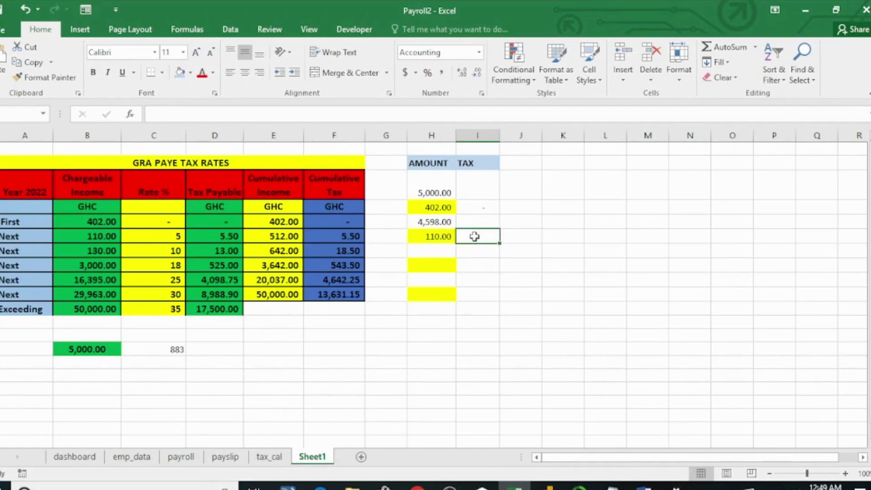
type("5.50")
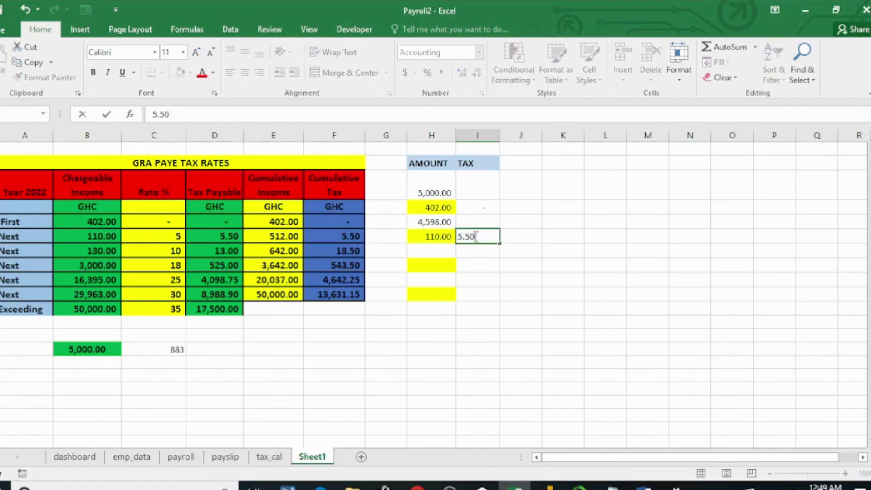
key("Return")
Step: Calculate the remaining income in H7 by subtracting H6 from H5
left_click(437, 250)
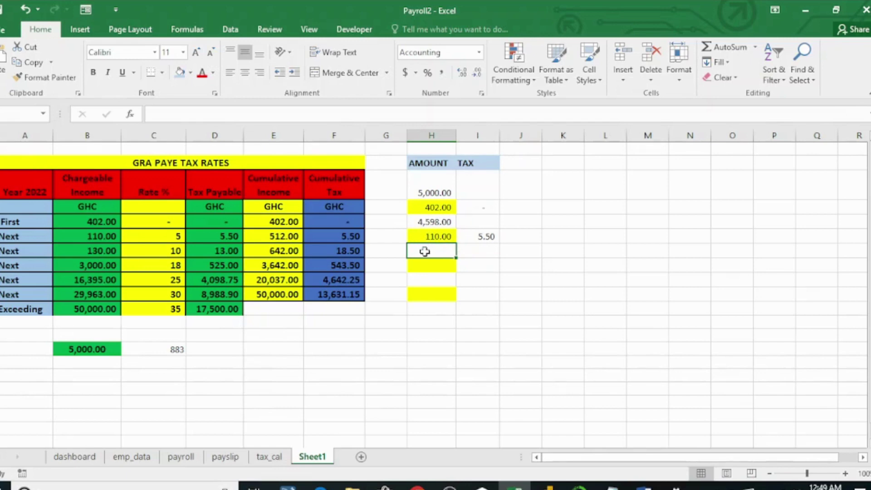
type("=")
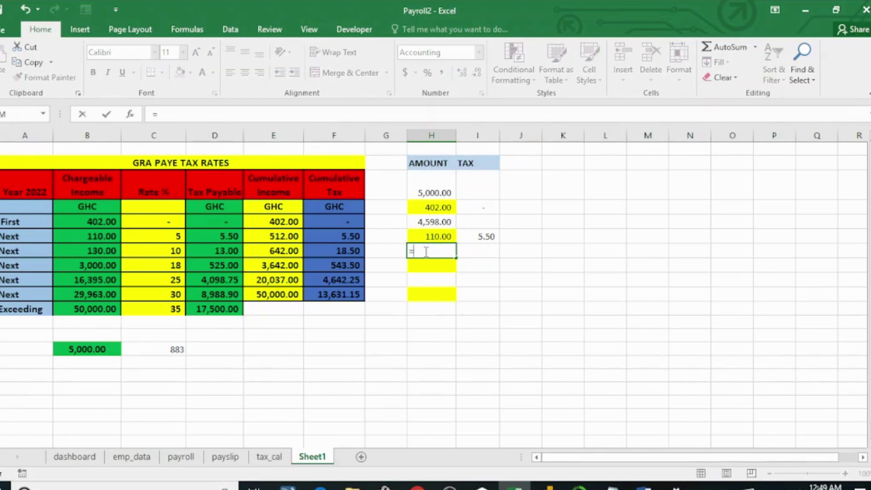
left_click(438, 222)
type("-")
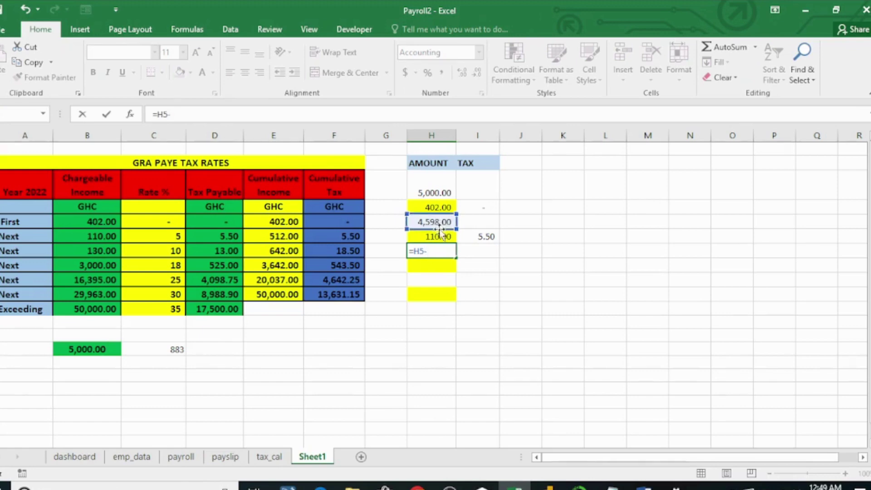
left_click(441, 236)
key("Return")
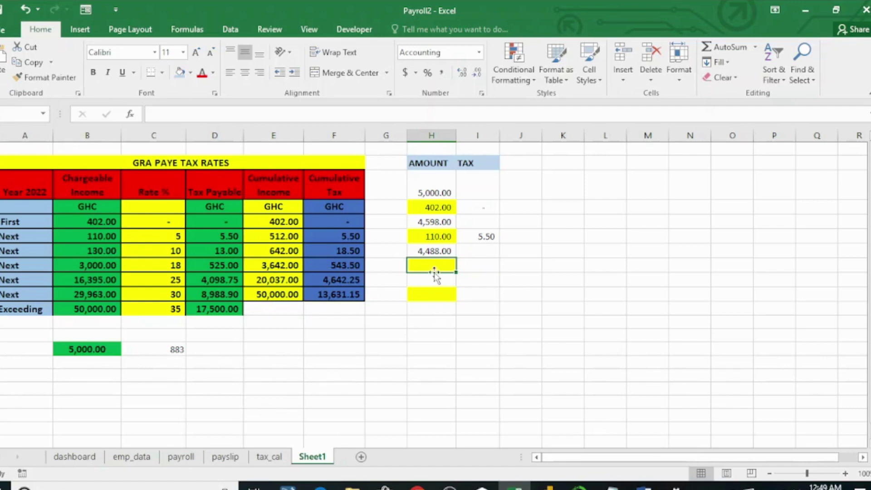
Step: Enter the third tax band in row 8 with an amount of 130 in H8 and a tax of 13 in I8
type("130")
key("Return")
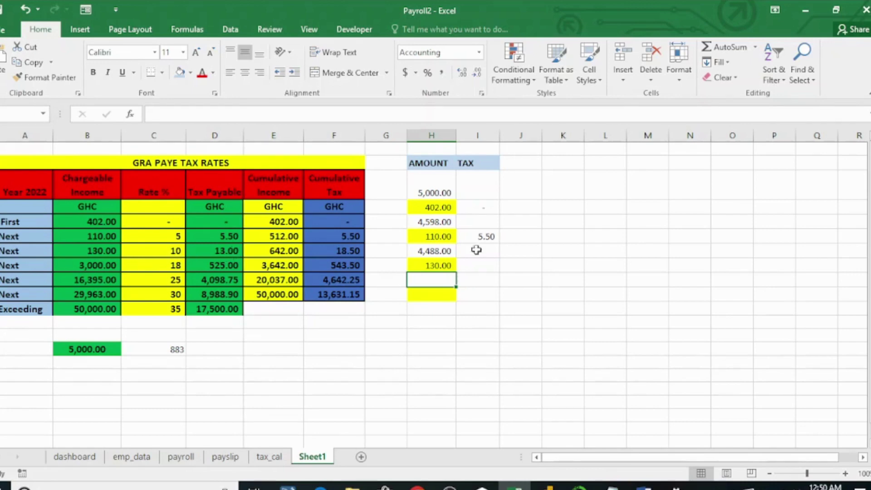
left_click(478, 265)
type("1")
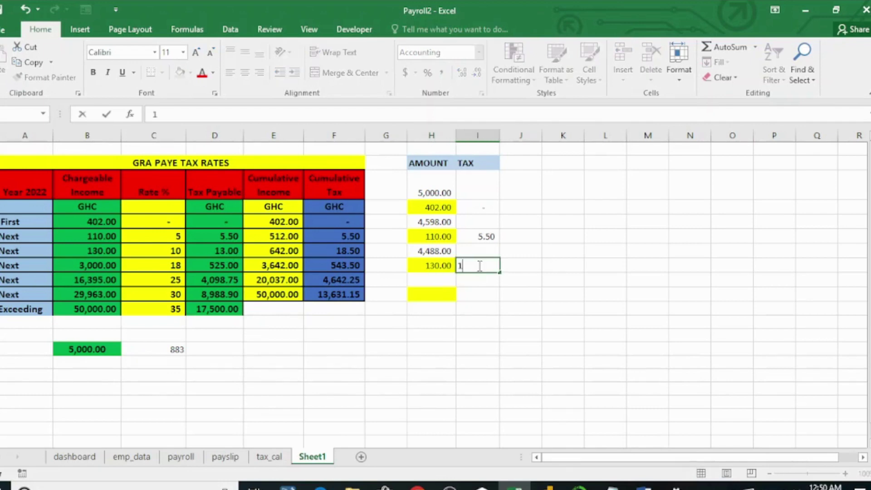
type("3")
key("Return")
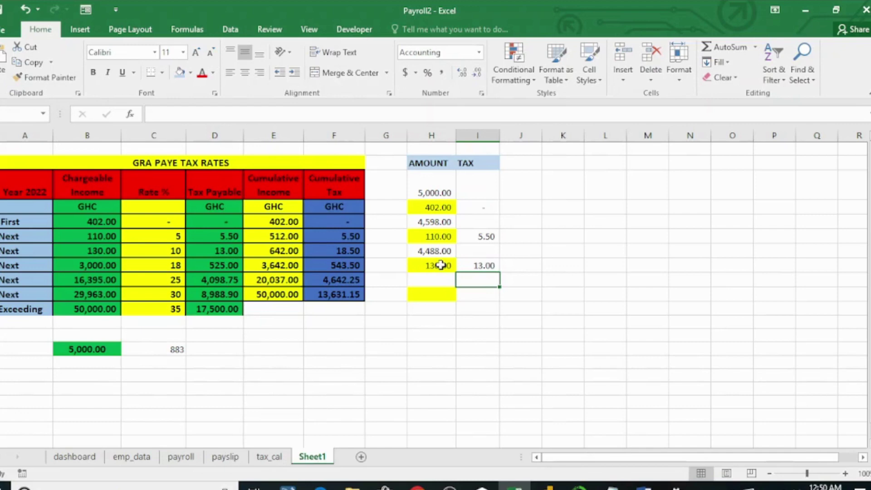
Step: Calculate the remaining income in H9 with the formula =H7-H8
left_click(415, 279)
type("=")
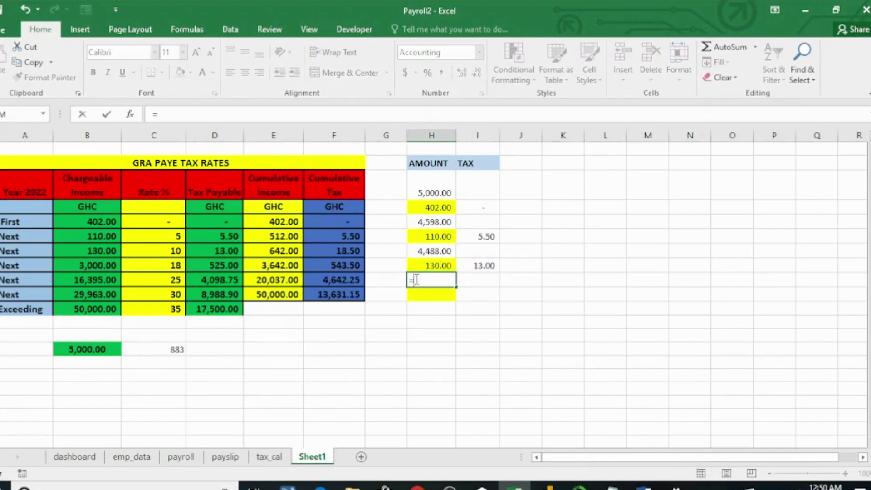
left_click(430, 250)
type("-")
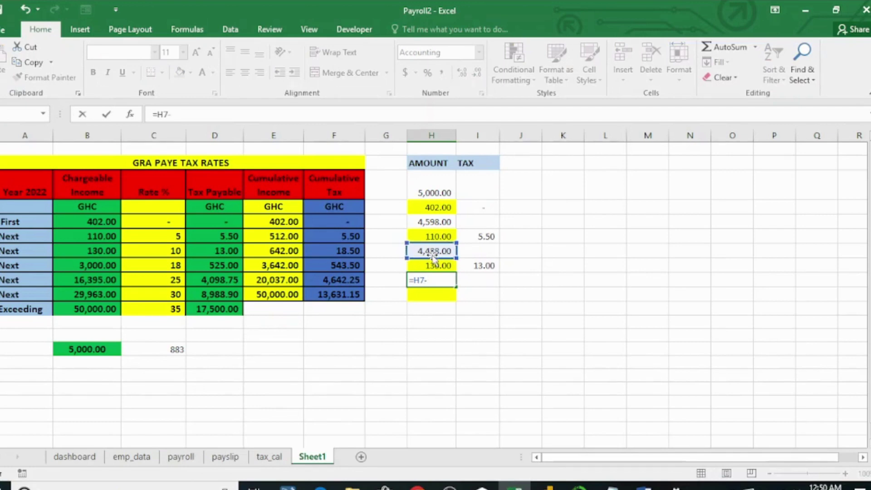
left_click(429, 268)
key("Return")
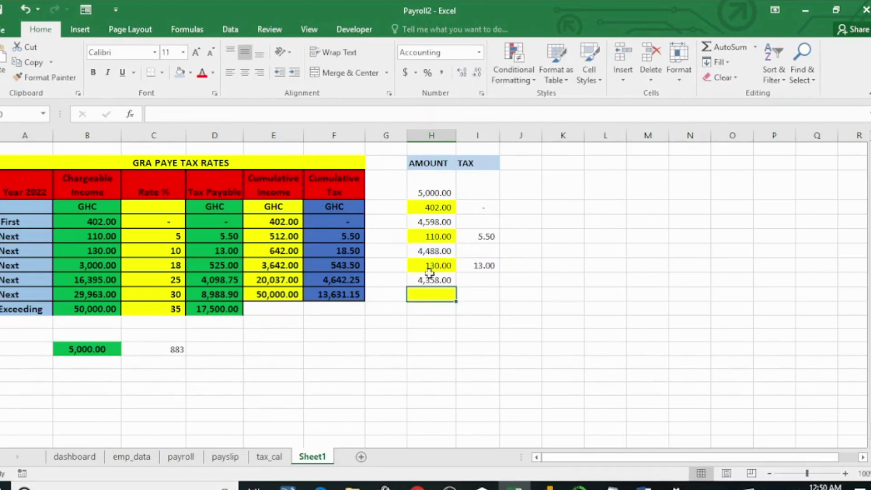
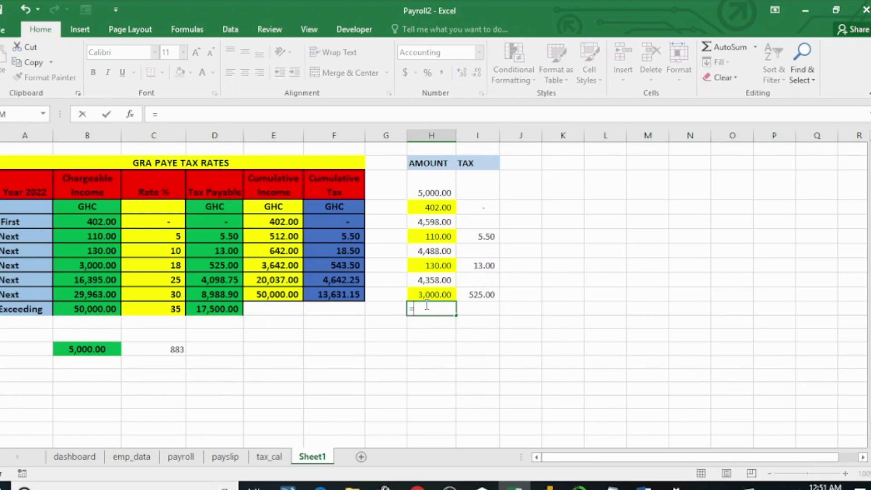
Step: Complete the remaining-income formula in H11 as =H9-H10
left_click(439, 281)
type("-")
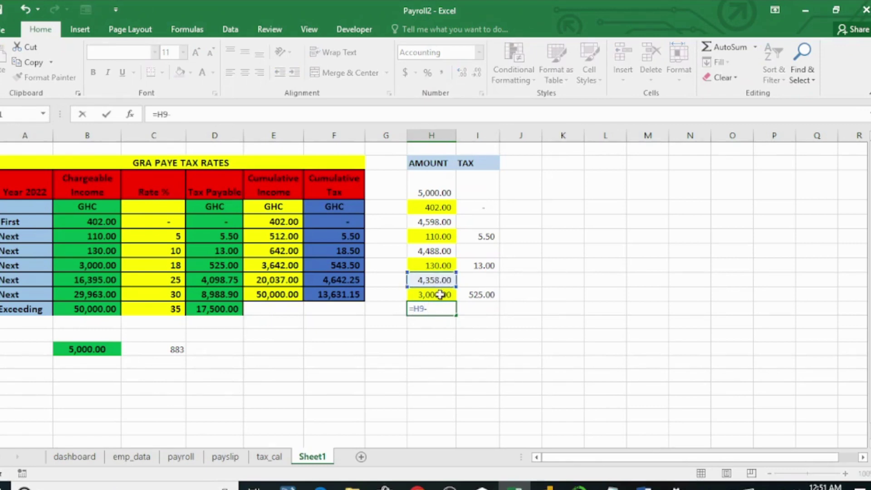
left_click(440, 295)
key("Return")
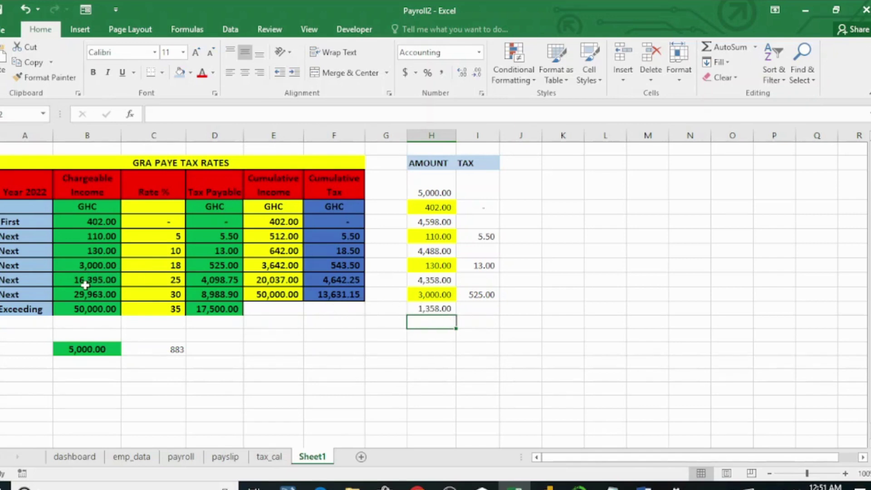
Step: Calculate the tax on the remaining income in I11 with the formula =H11*25%
left_click(433, 309)
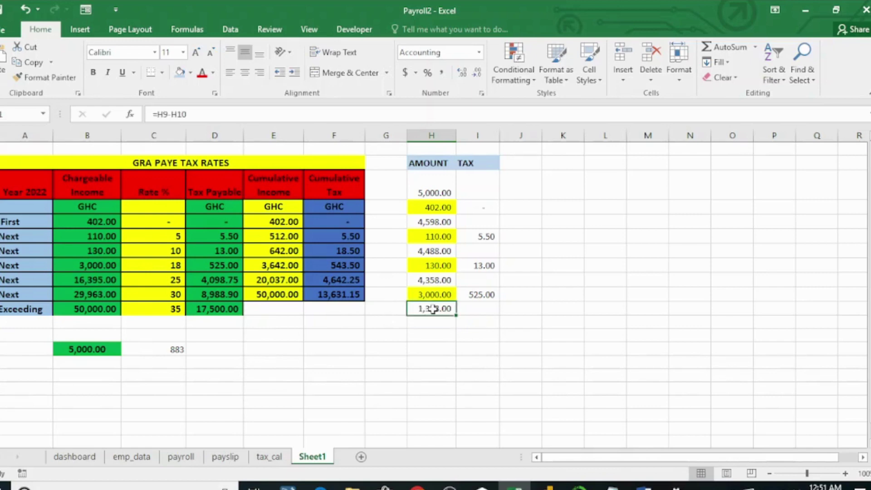
left_click(477, 313)
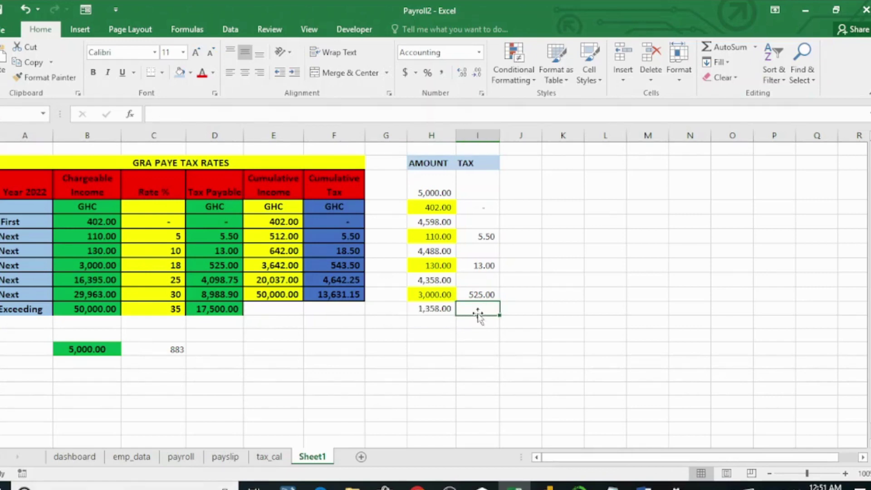
type("=")
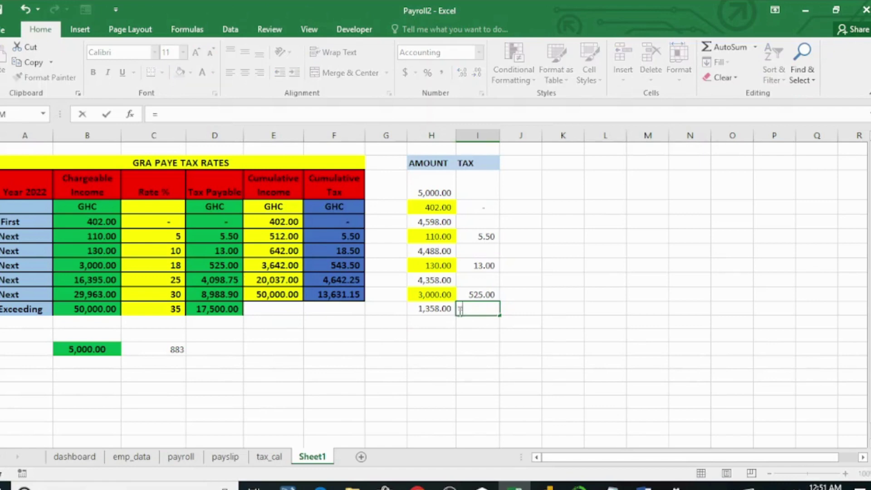
left_click(434, 310)
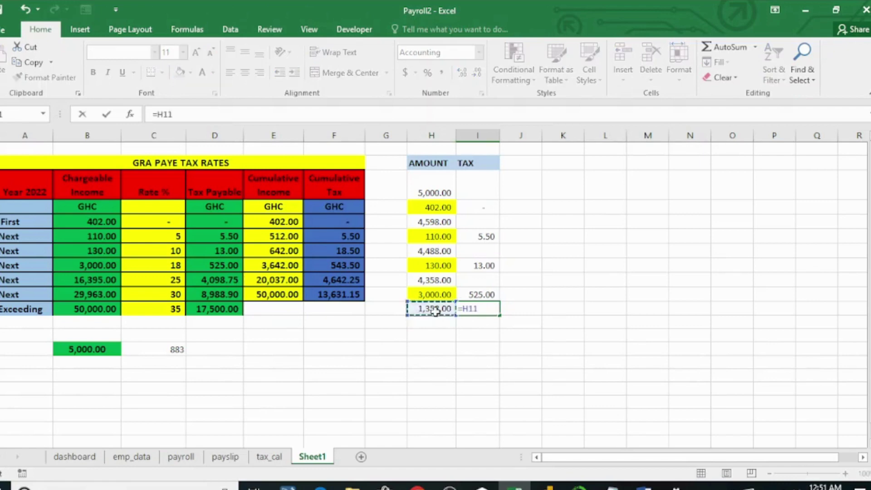
type("*25%")
key("Return")
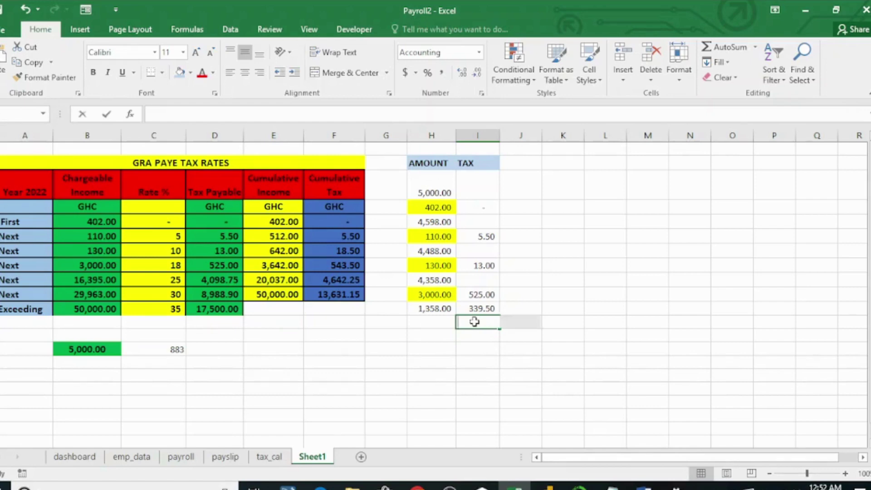
Step: Total the band taxes in I12 with a SUM over I6:I11
key("alt+equal")
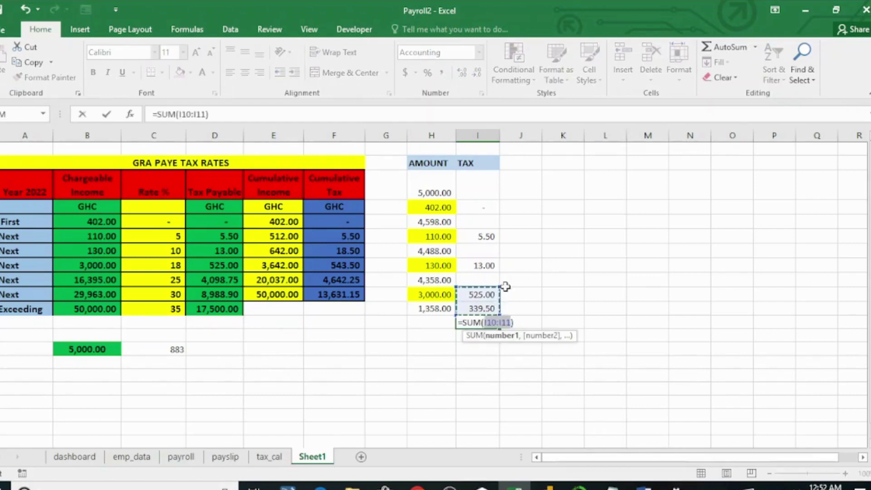
left_click_drag(500, 287, 496, 233)
key("Return")
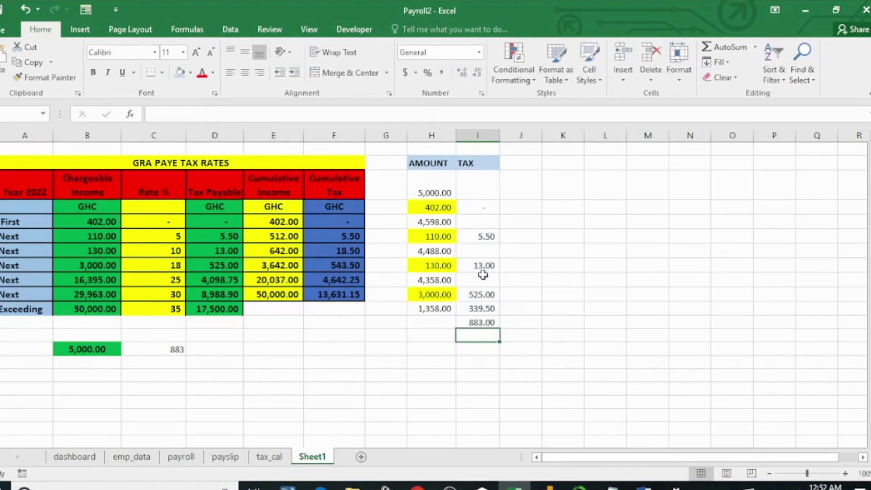
Step: Fill the total tax cell I12 with a darker blue shade and make its text bold
left_click(478, 322)
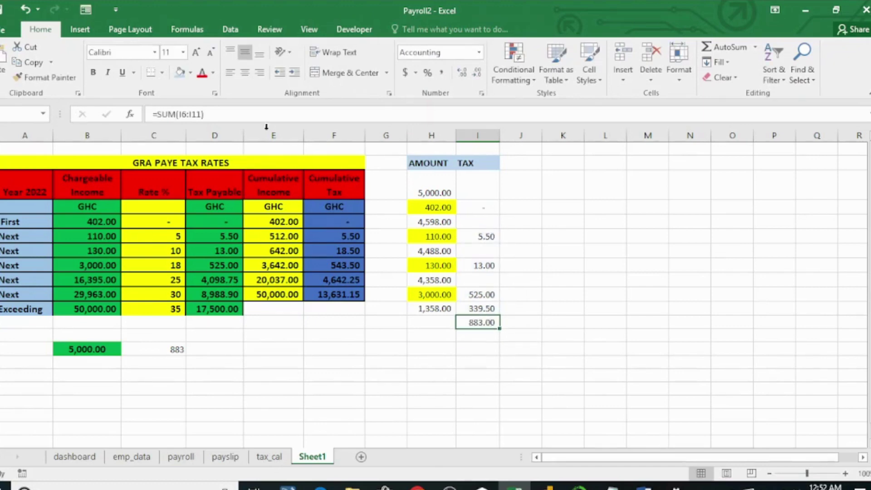
left_click(179, 74)
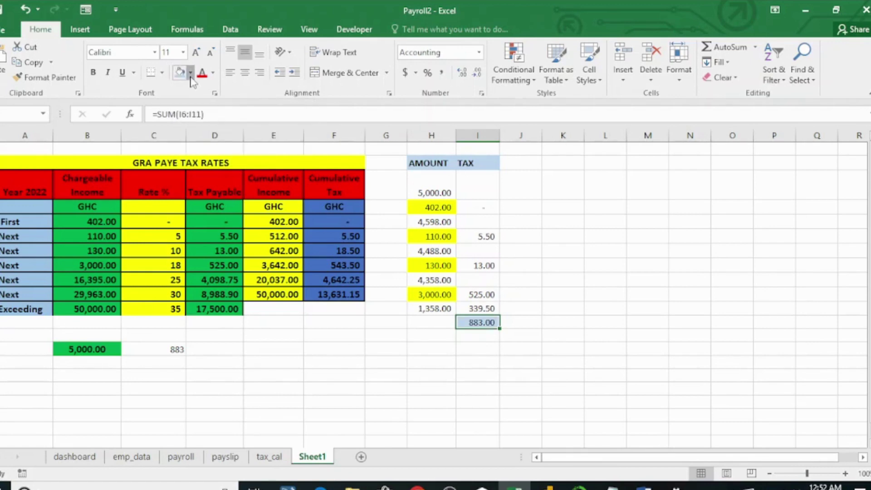
left_click(191, 72)
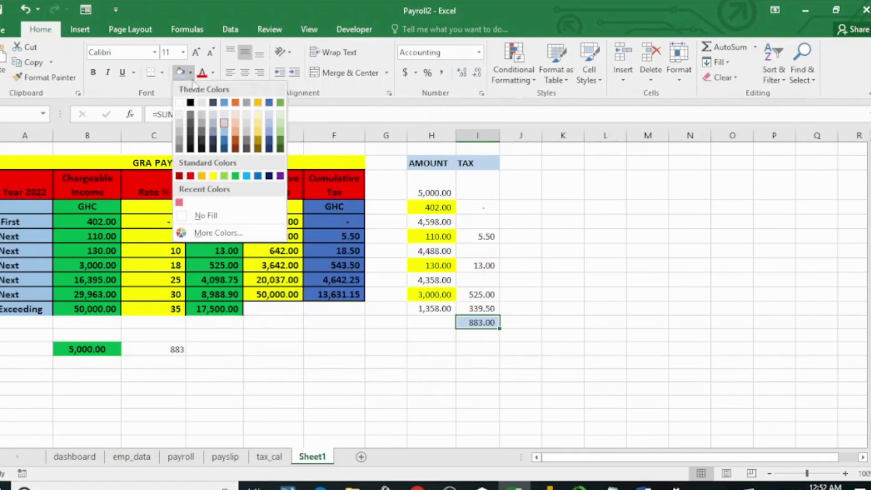
left_click(224, 135)
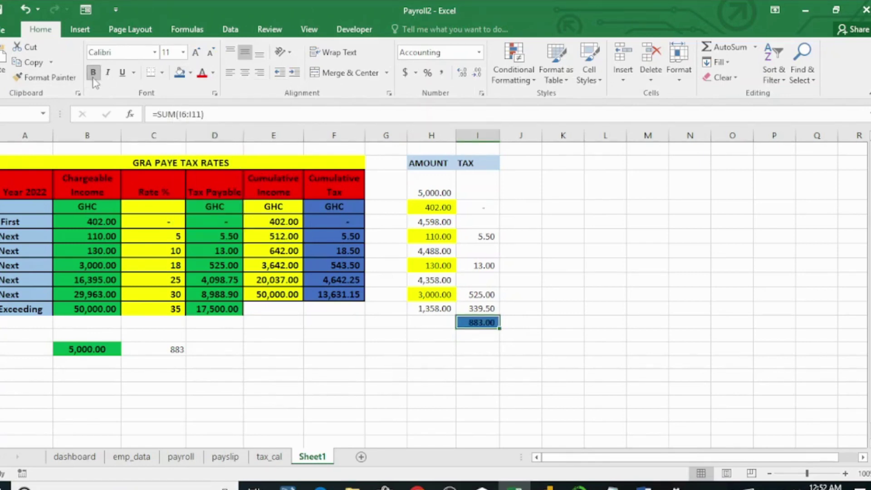
left_click(370, 339)
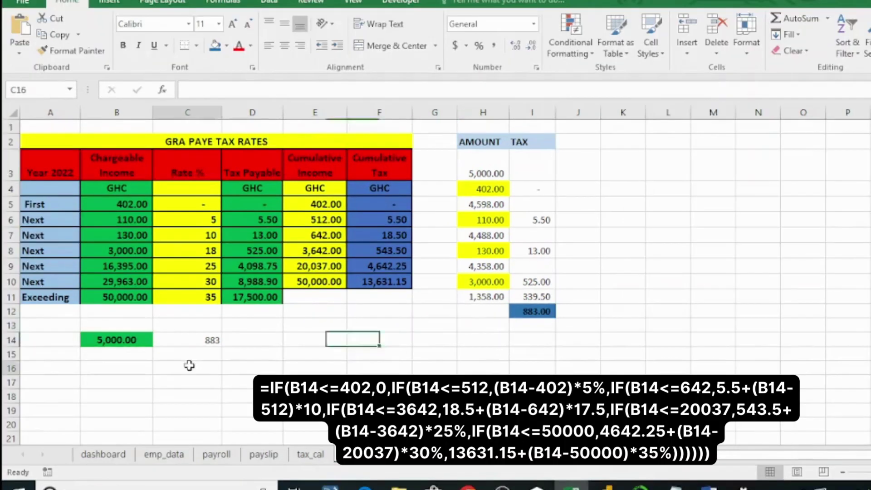
Step: Set the income in B14 to 3,000 to test the tax formula beside it
left_click(155, 373)
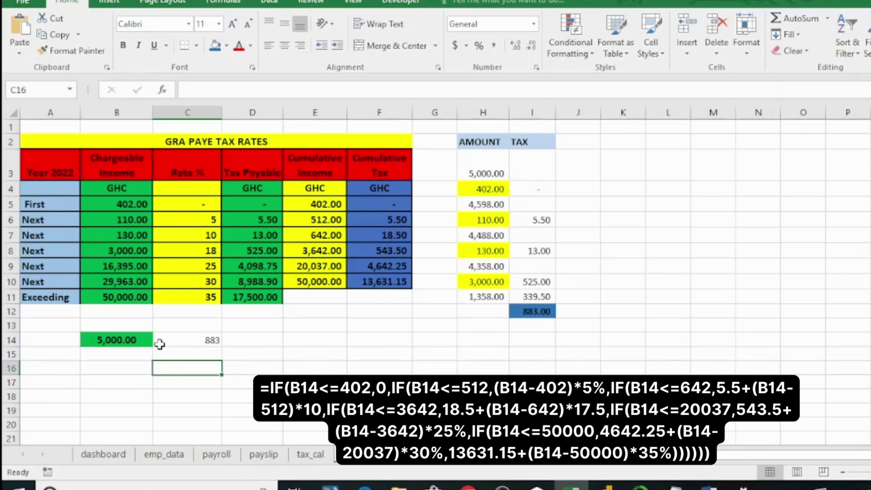
left_click(132, 340)
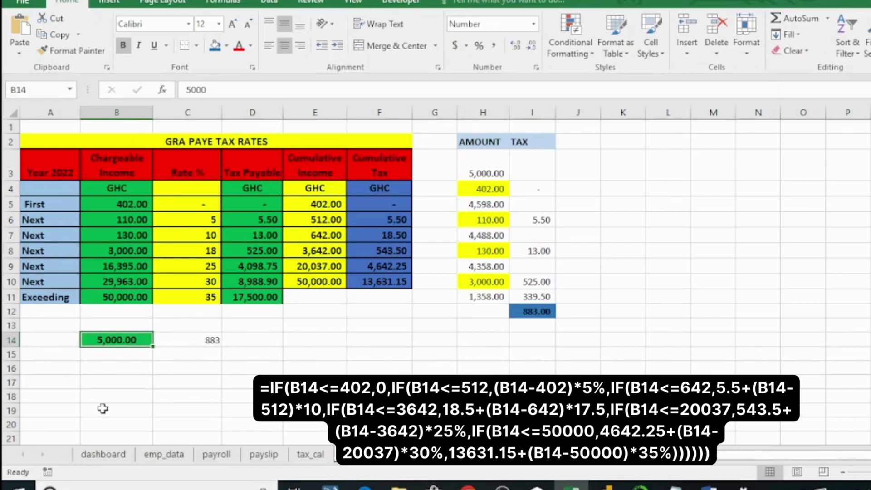
type("3,00")
type("0")
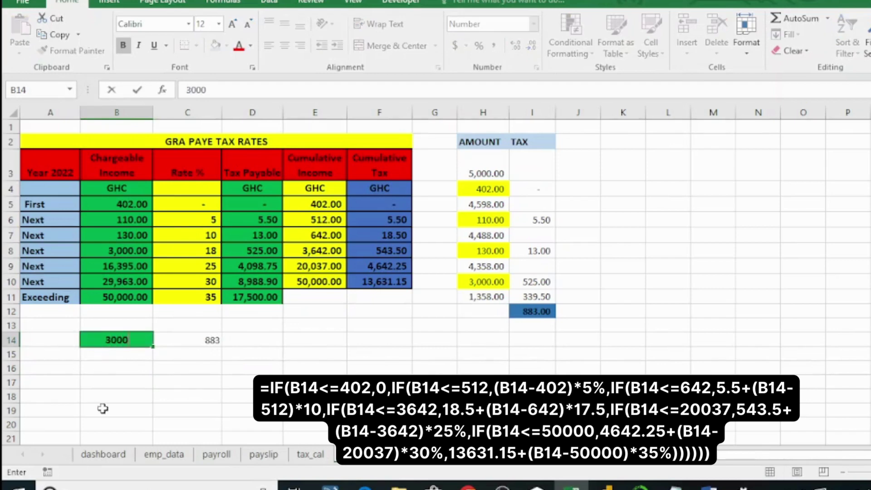
key("Return")
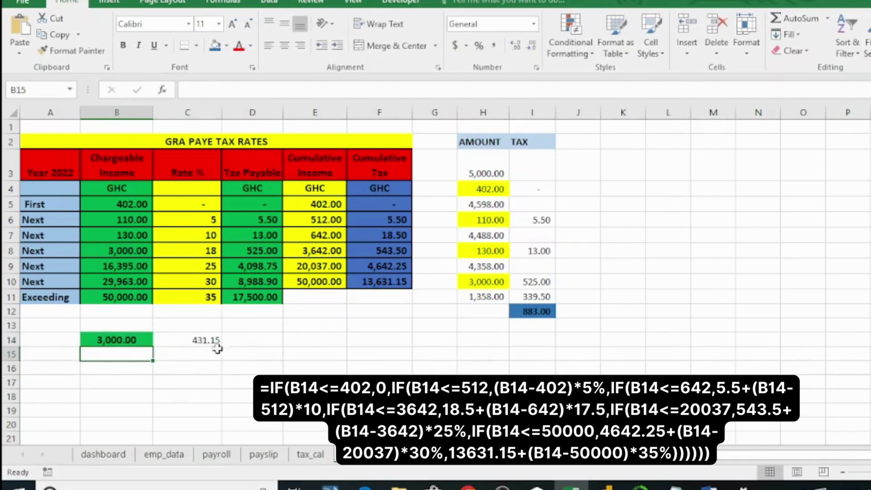
Step: Set the income in B14 to 400 to test the tax formula below the first band limit
left_click(136, 343)
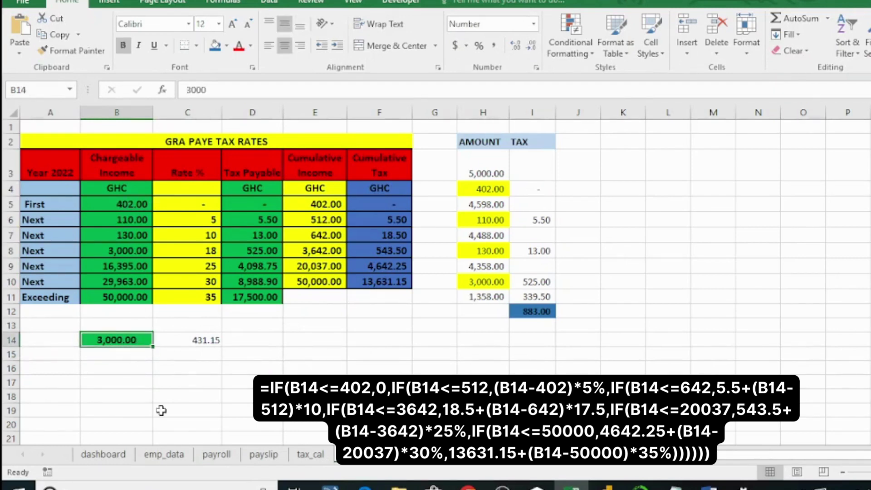
type("400")
key("Return")
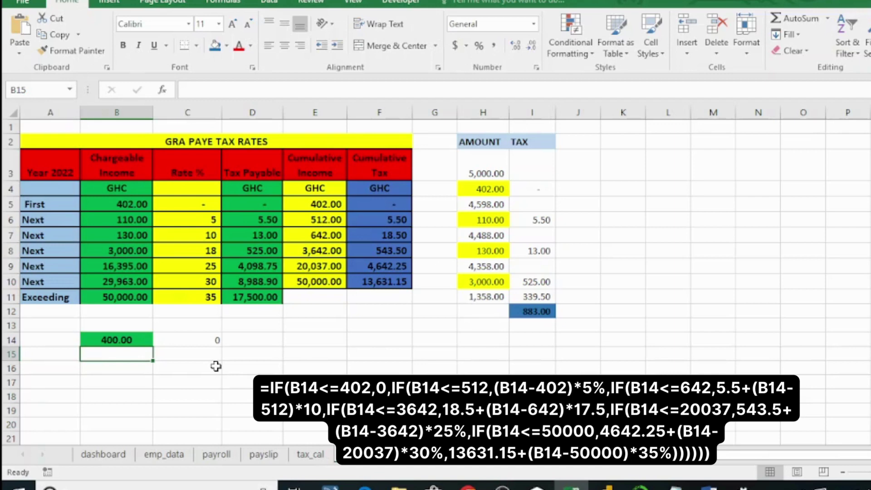
Step: Remove the existing nested IF formula from C14, leaving only the equals sign
left_click(201, 341)
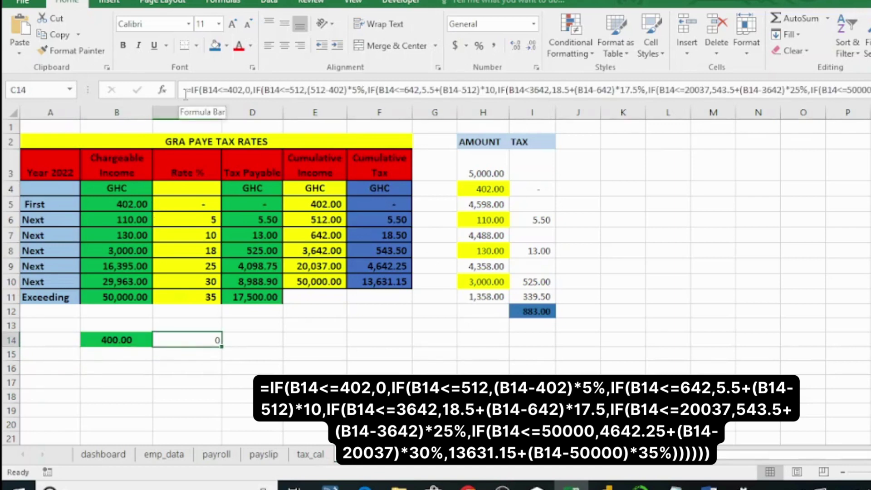
left_click_drag(185, 93, 314, 101)
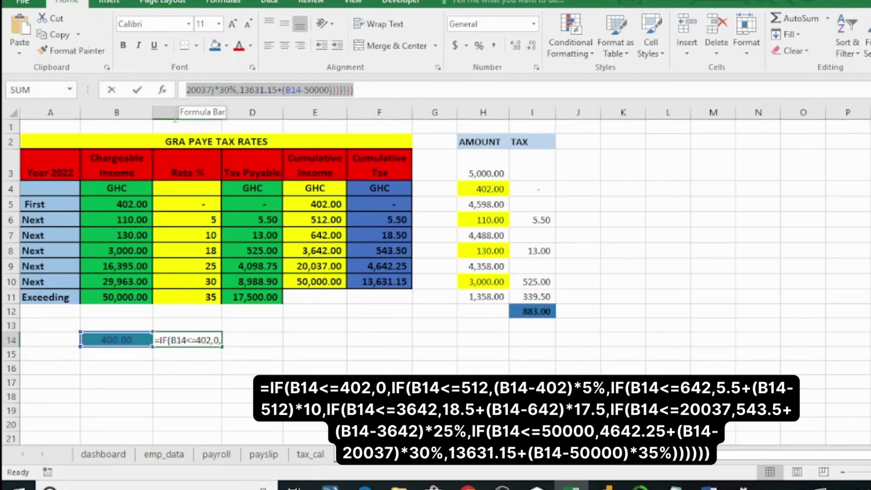
key("Home")
left_click_drag(190, 90, 426, 91)
key("Delete")
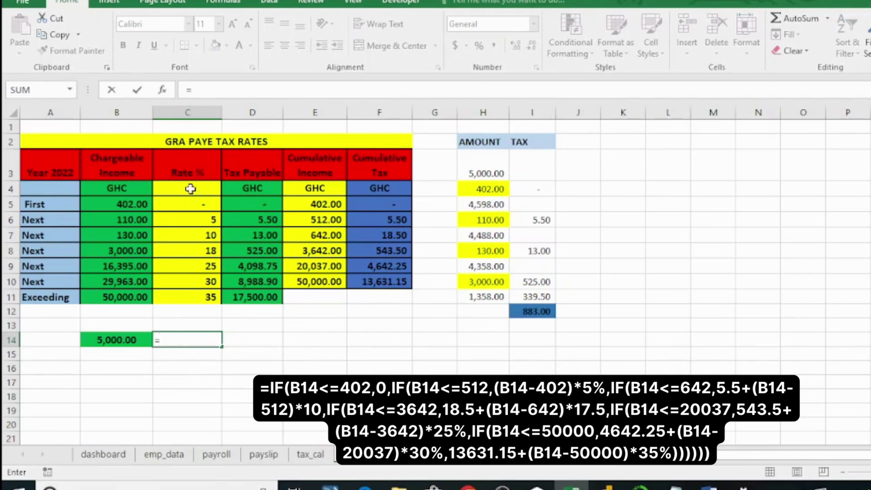
Step: Start an IF function in the C14 formula and keep it open for its logical test
left_click(219, 88)
type("If")
key("Tab")
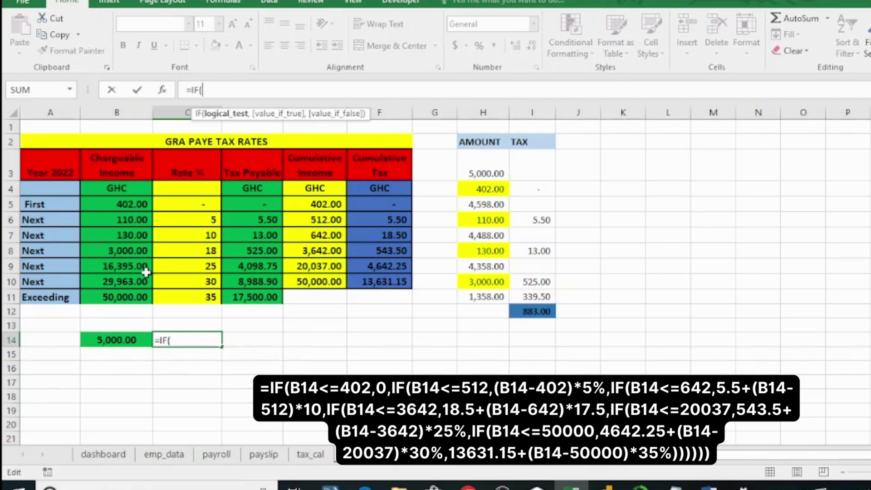
key("Return")
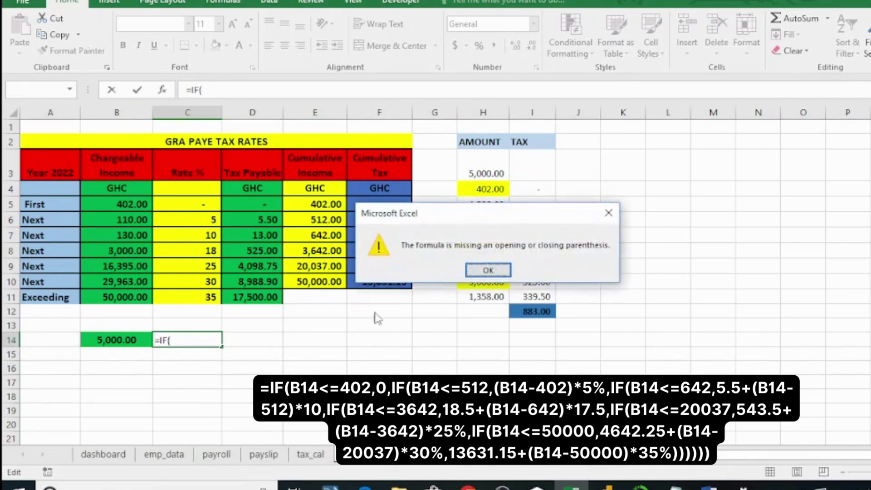
left_click(484, 271)
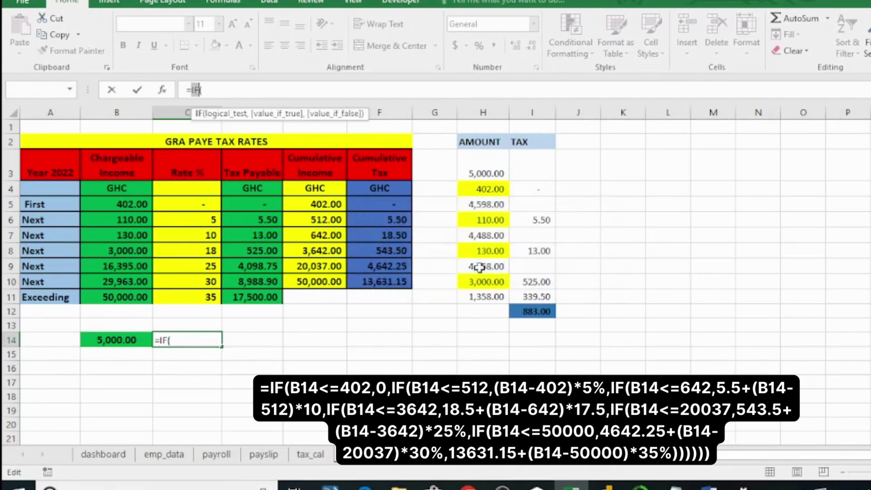
left_click(231, 93)
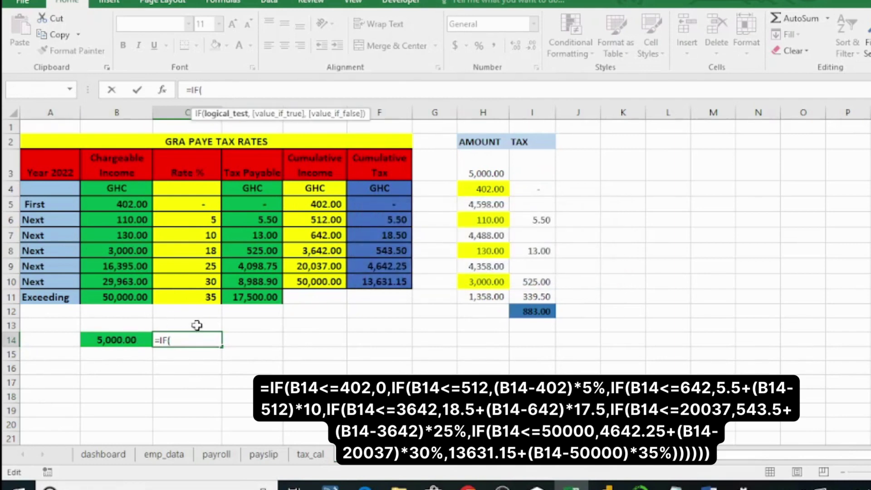
Step: Add the first tax band to the IF formula in C14 with the test B14<=402 and a true value of 0
type("B")
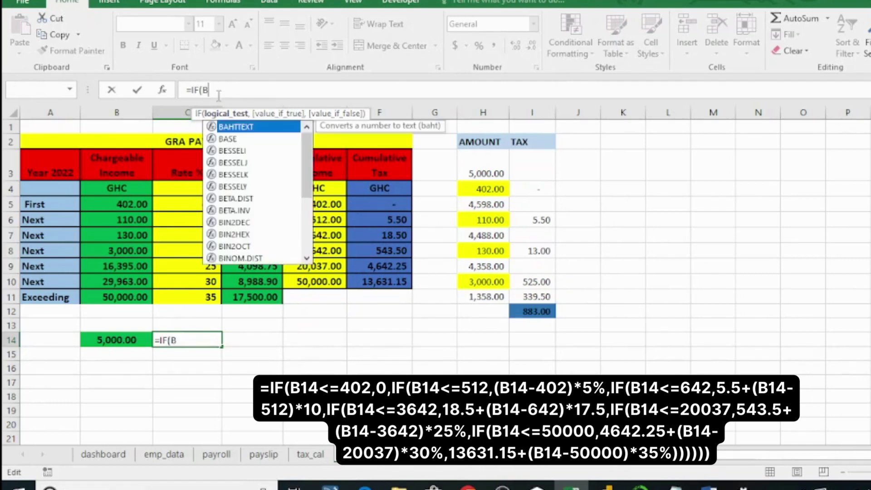
type("14")
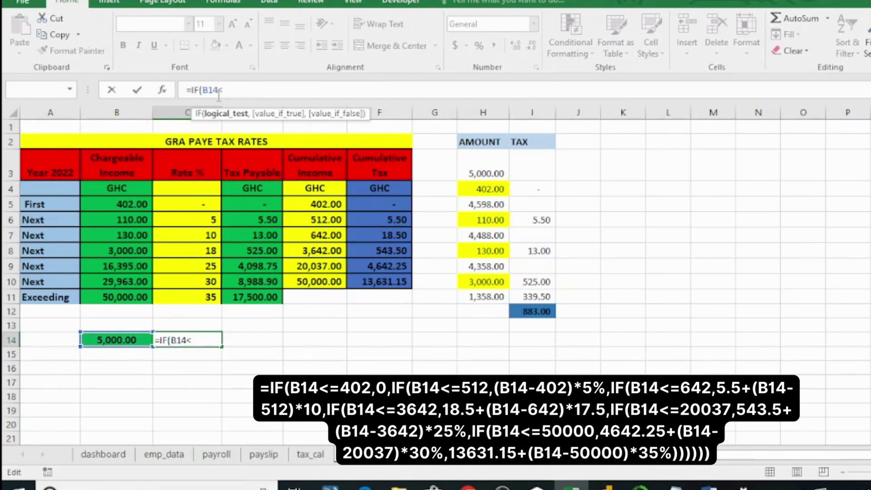
type("<=402")
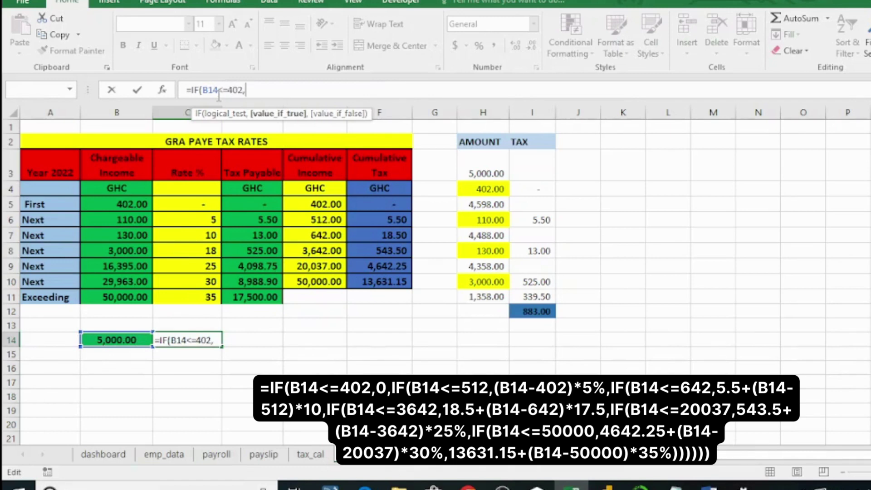
type(",0")
type(",")
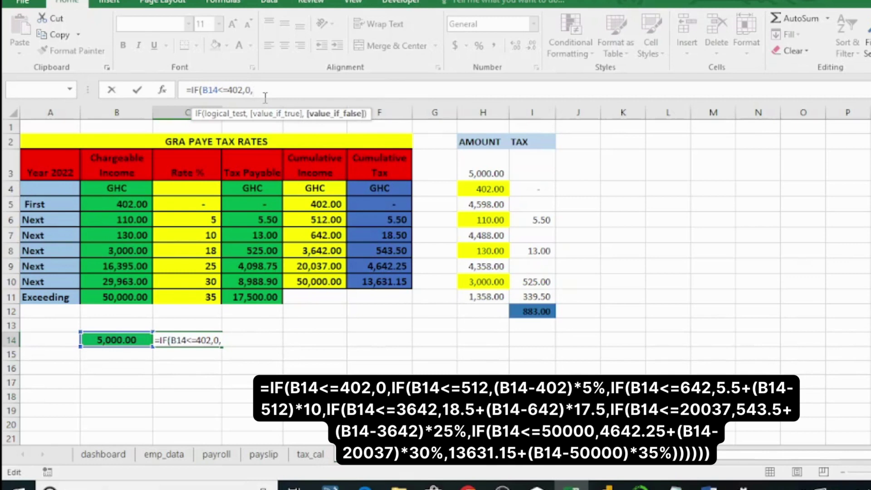
Step: Add the second tax band to the C14 formula as a nested IF with test B14<=512 and true value (B14-402)*5%
type("IF(")
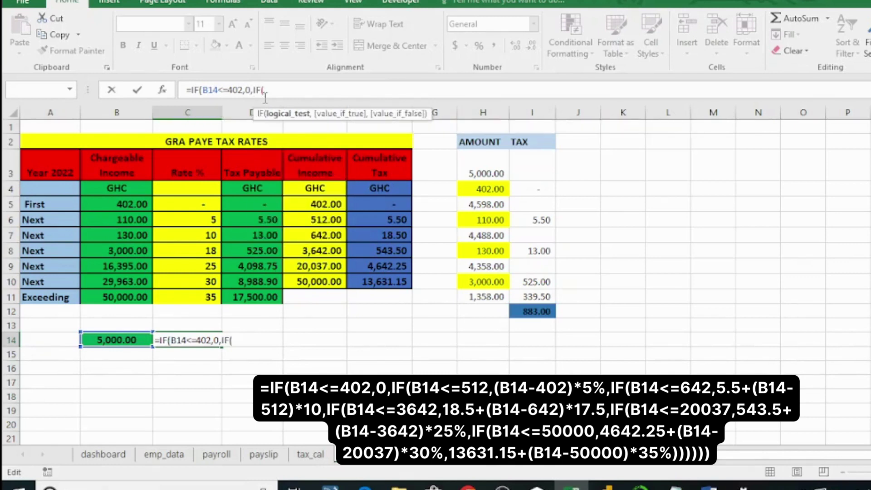
type("B14")
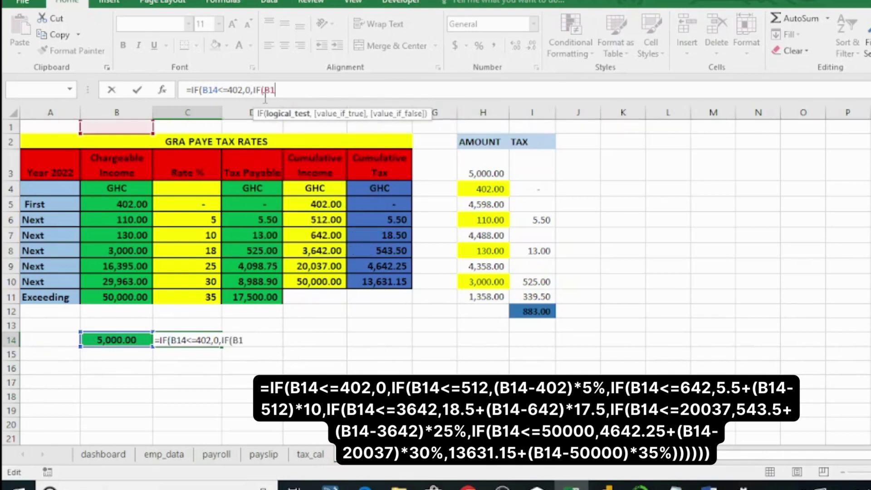
type("<")
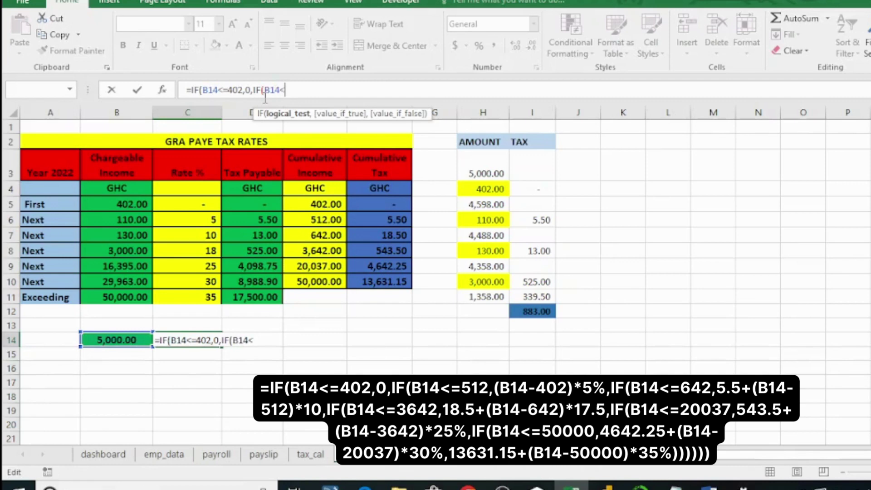
type("=512")
type(",")
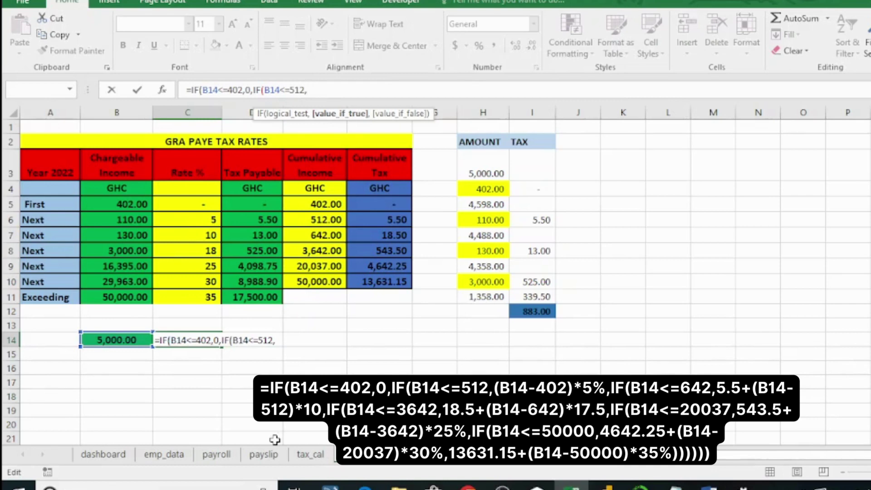
type("(B14-402)")
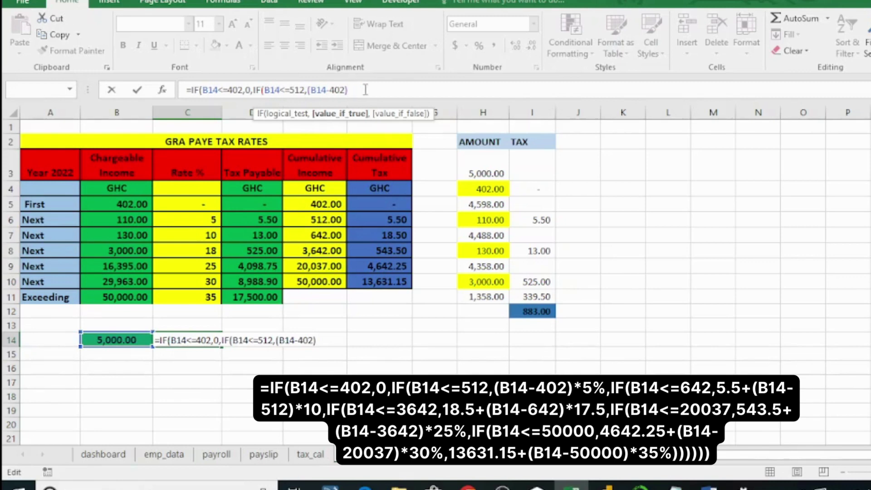
left_click_drag(348, 90, 253, 88)
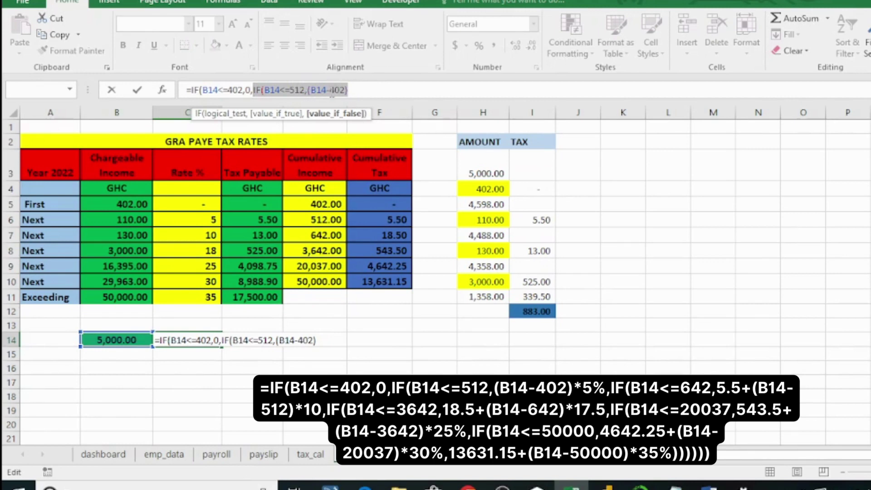
left_click(355, 95)
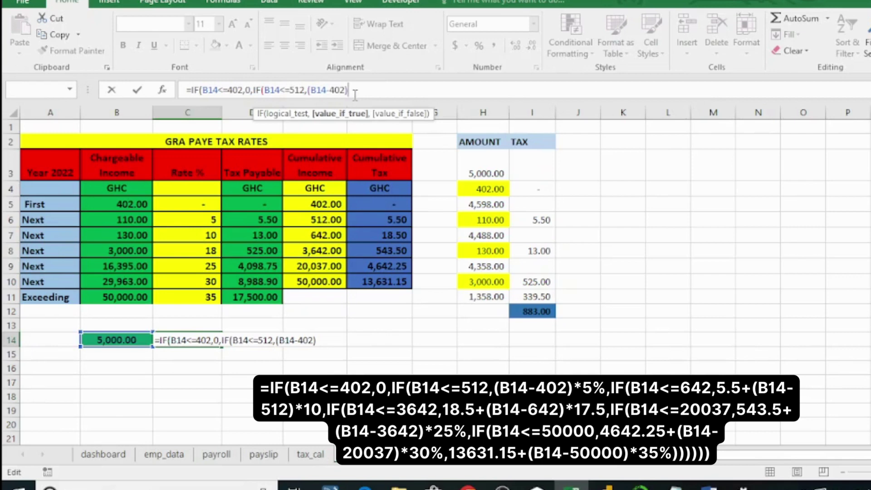
type("*5%,")
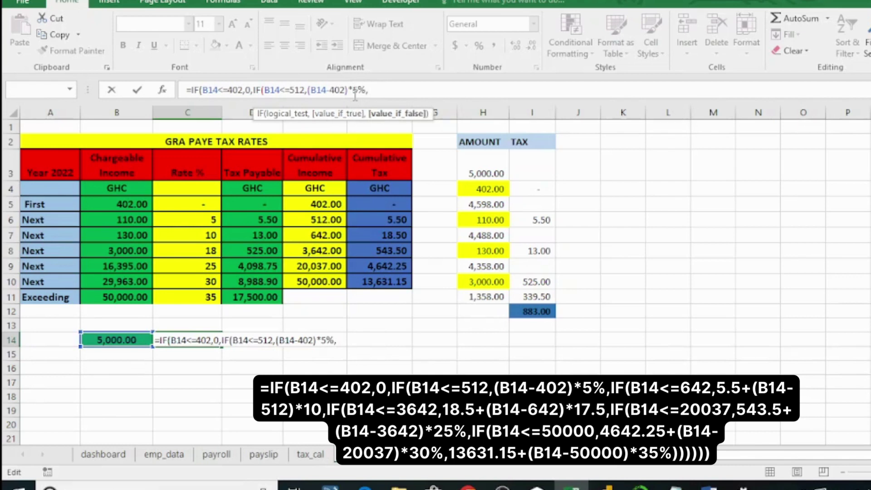
Step: Add the third tax band to the C14 formula as a nested IF with test B14<=642 and true value 5.50+(B14-512)*10
type("IF")
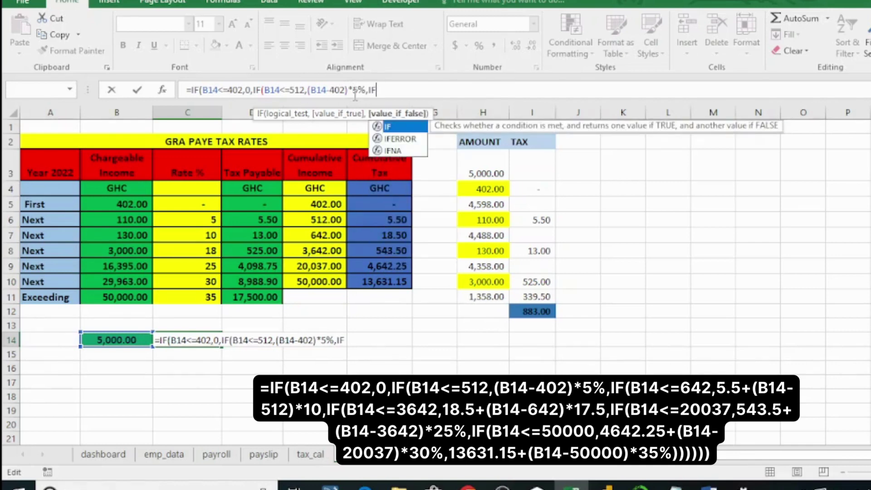
type("(")
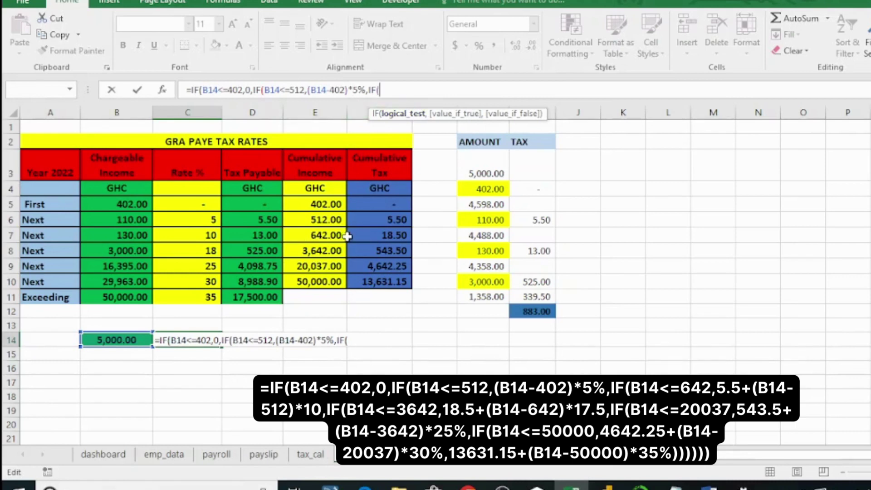
type("B14<=")
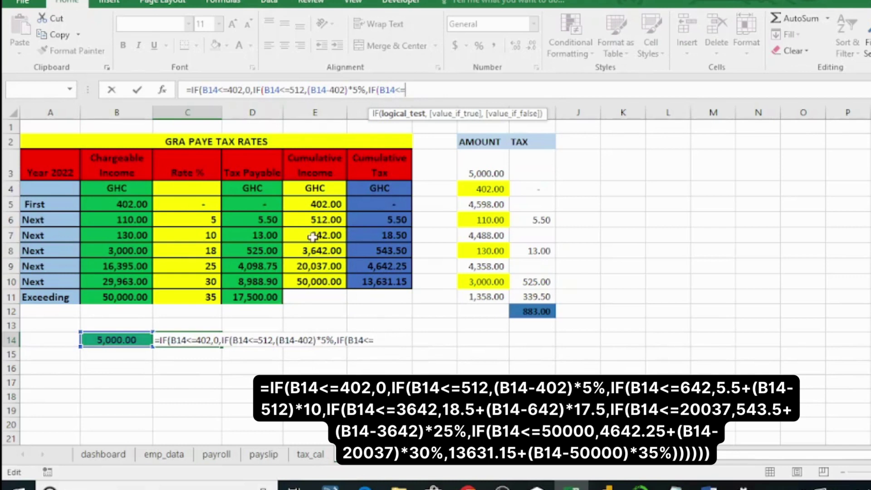
type("642,")
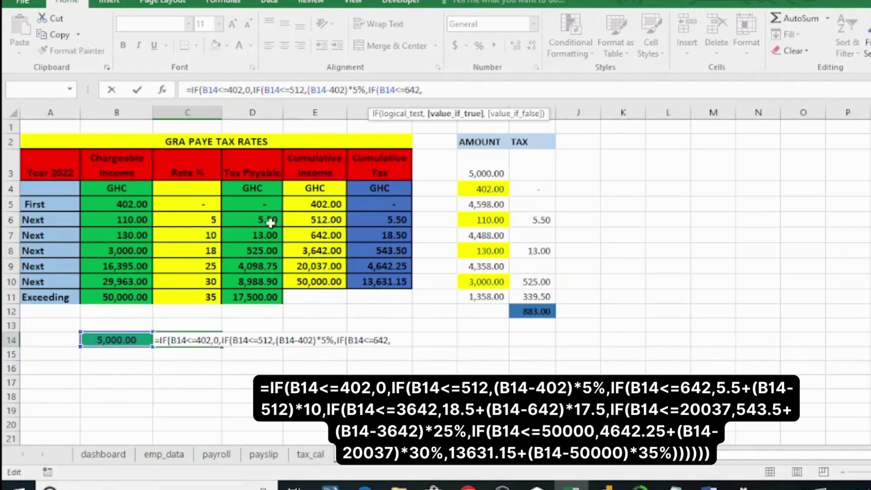
type("5.50")
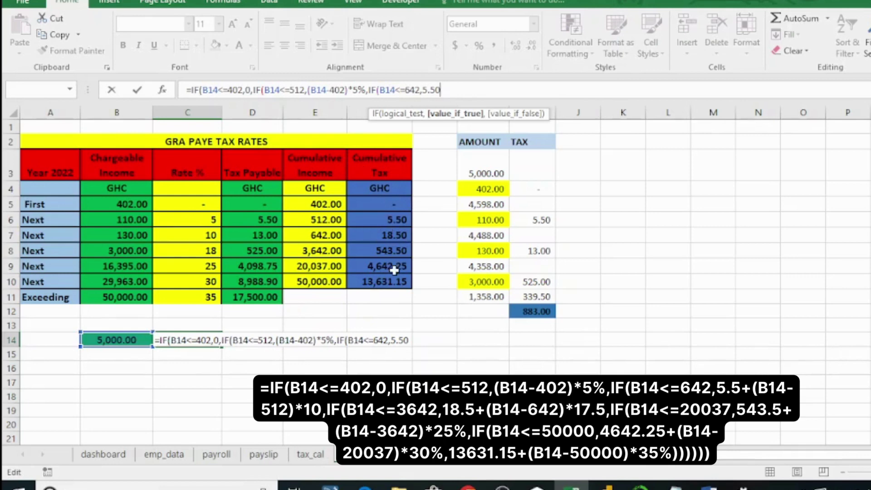
type("+(B14-")
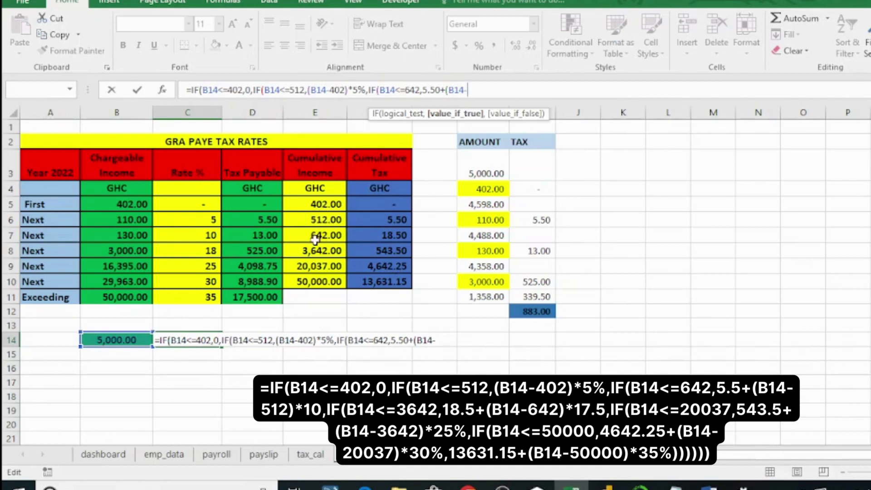
type("512)*")
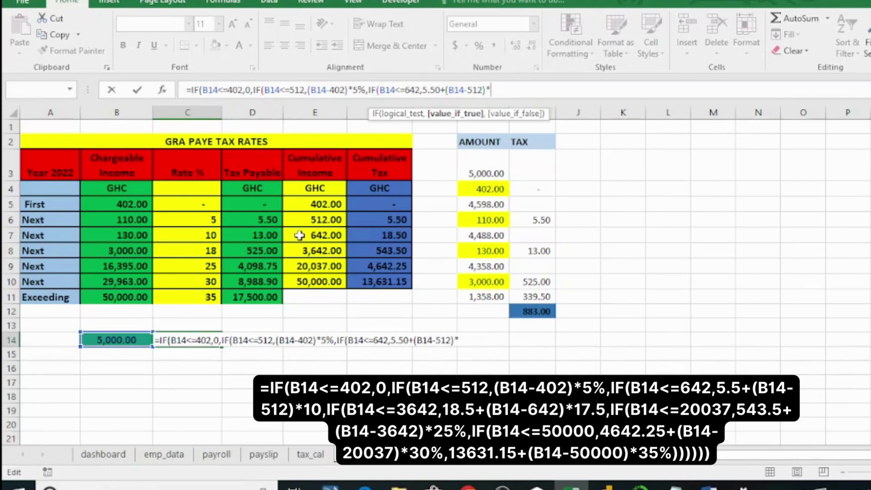
type("10,")
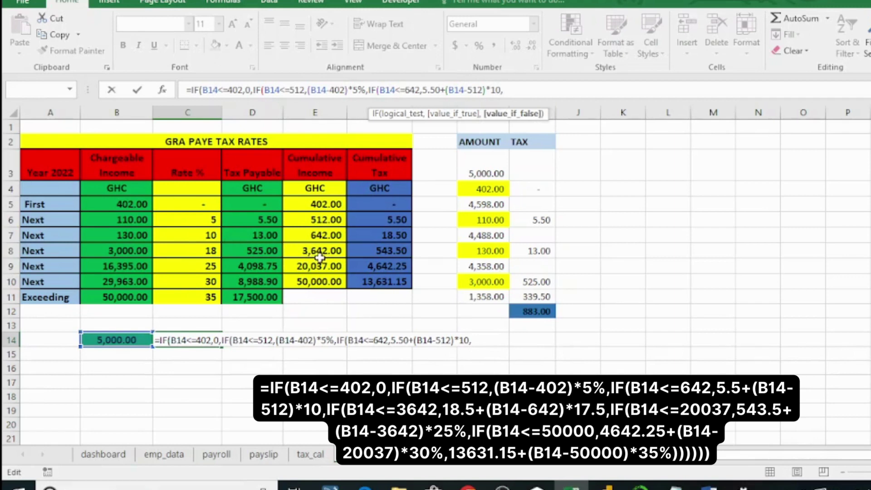
Step: Nest the fourth band's IF in C14 with test B14<=3642 and begin its true value as 18.50+(B14-642)*, leaving the rate open
type("IF")
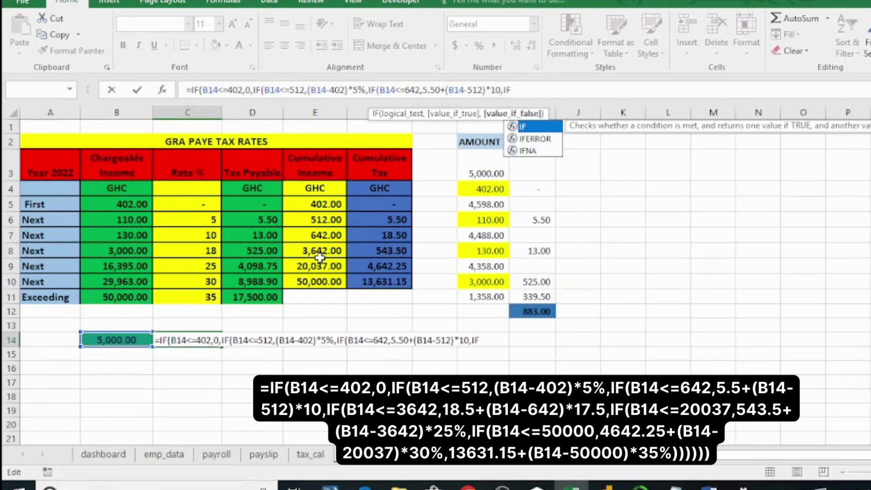
type("(")
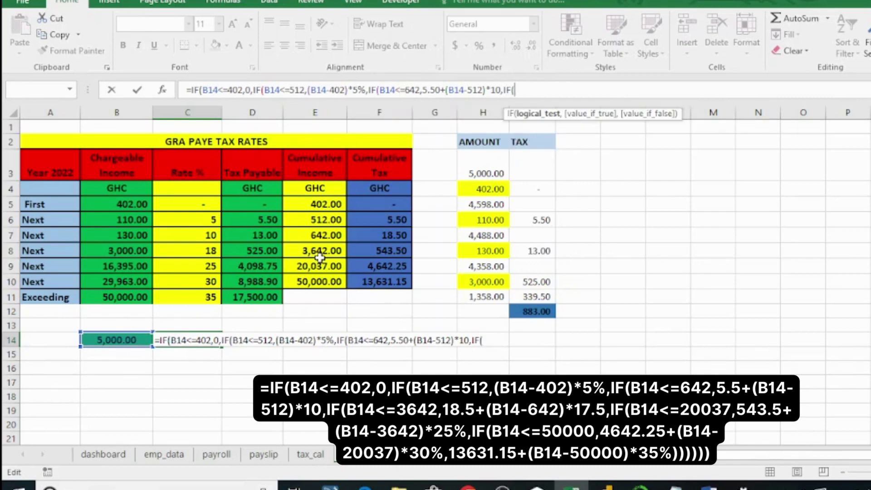
type("B14<=")
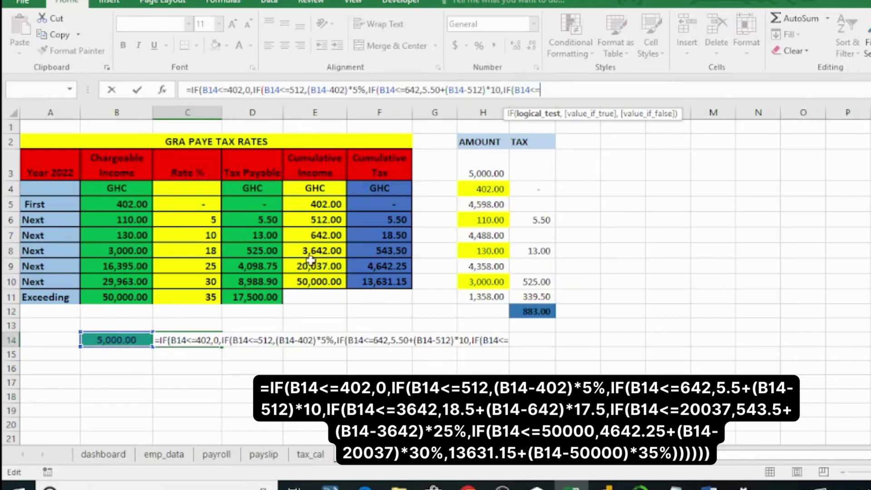
type("3642,")
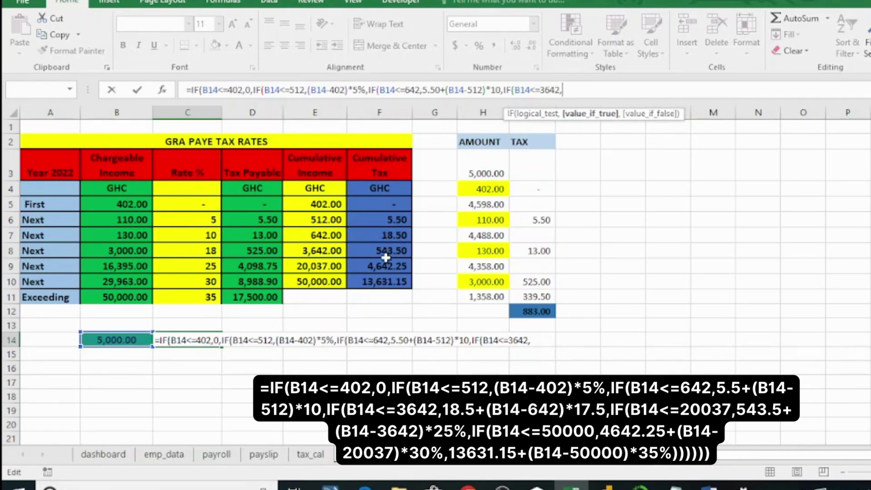
type("18")
type(".50")
type("+")
type("(")
type("B14")
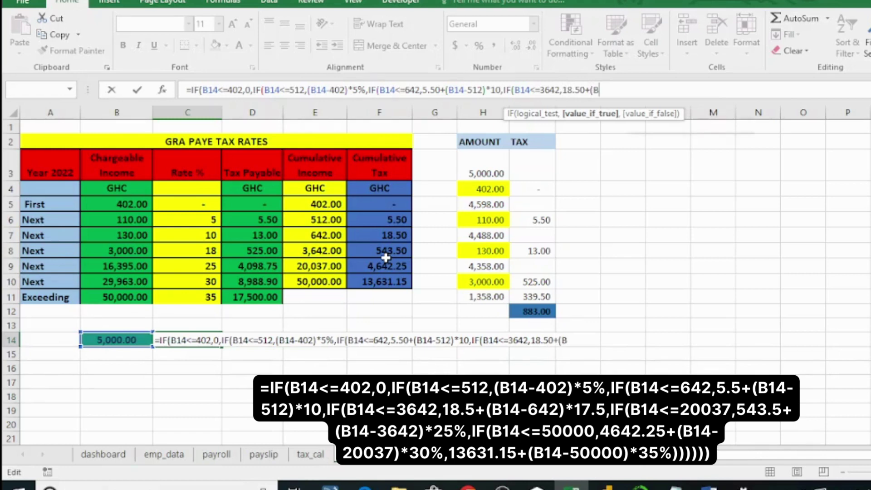
type("-")
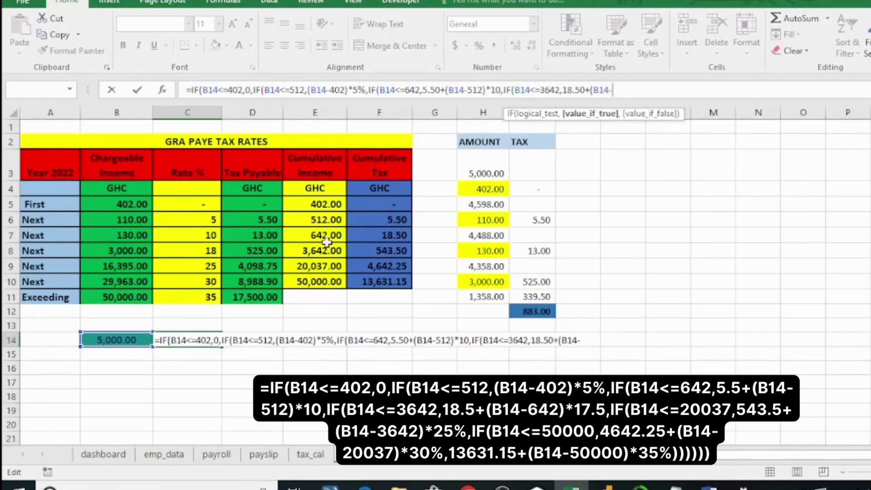
type("642)")
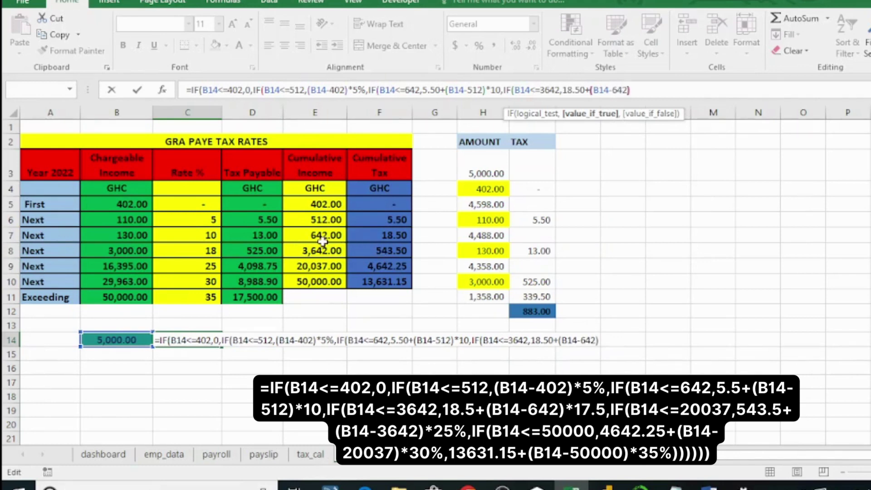
type("*")
left_click(206, 254)
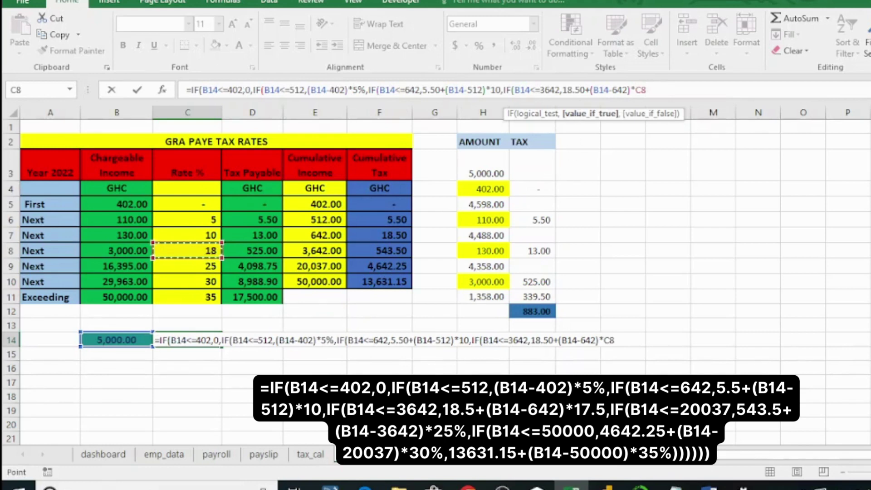
key("BackSpace")
key("BackSpace")
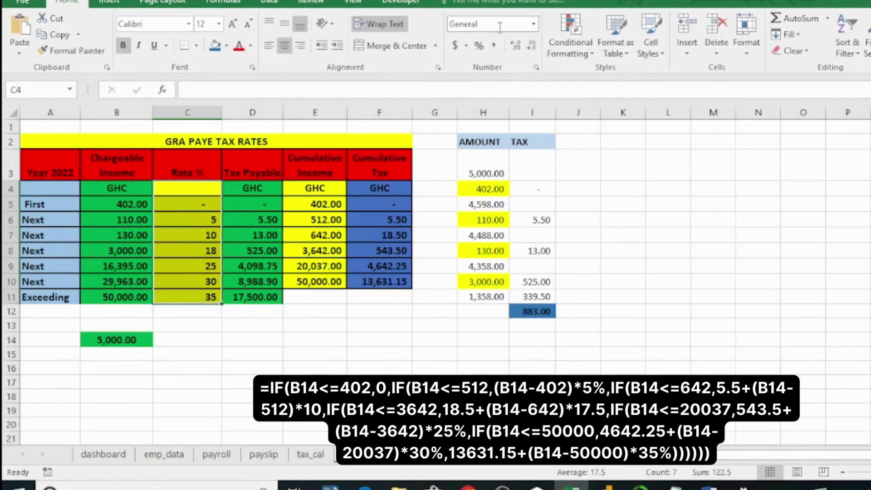
Step: Apply the General number format to the Rate % cells C4:C11 of the tax table
left_click(533, 23)
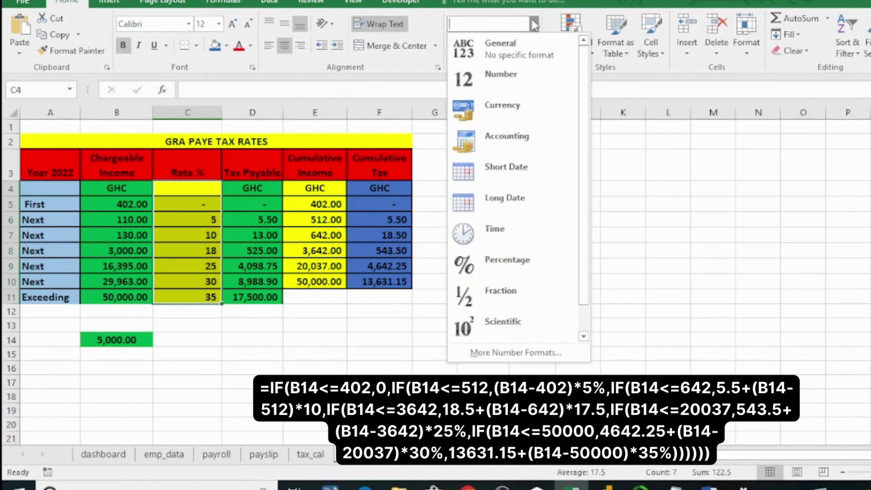
left_click(509, 60)
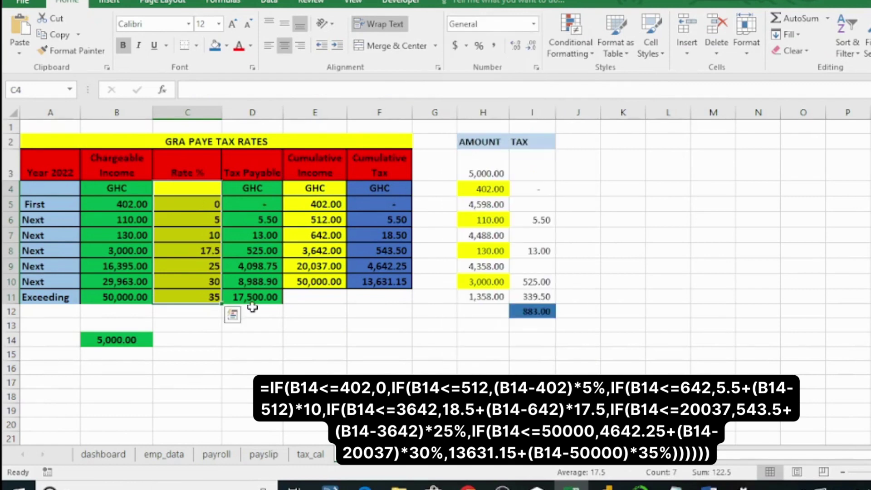
left_click(404, 344)
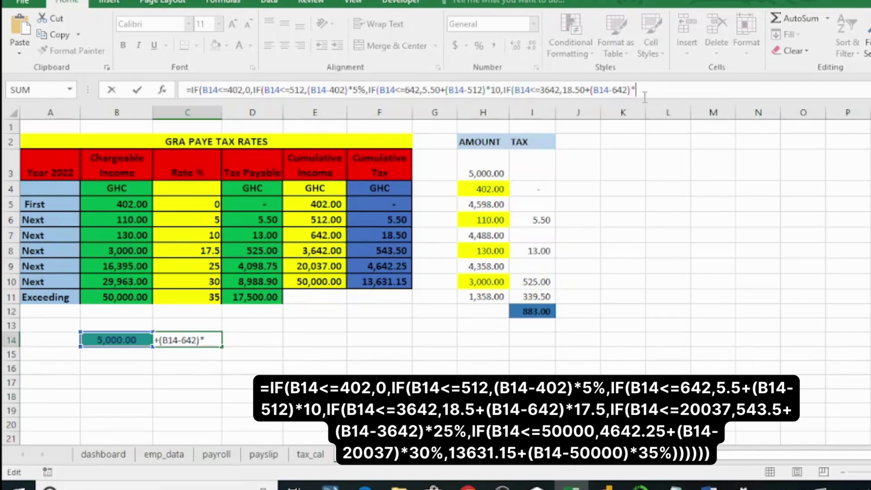
Step: Complete the fourth band's true value in the C14 formula with a multiplier of 17.5
type("1")
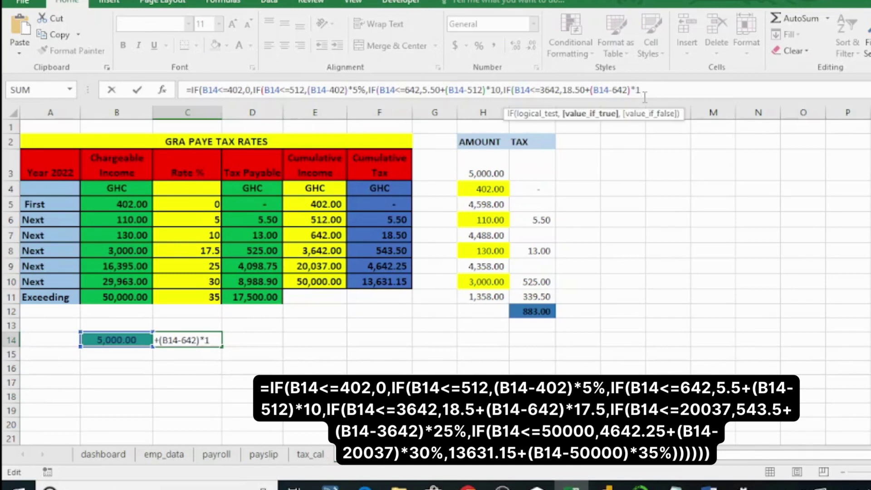
type("7.5")
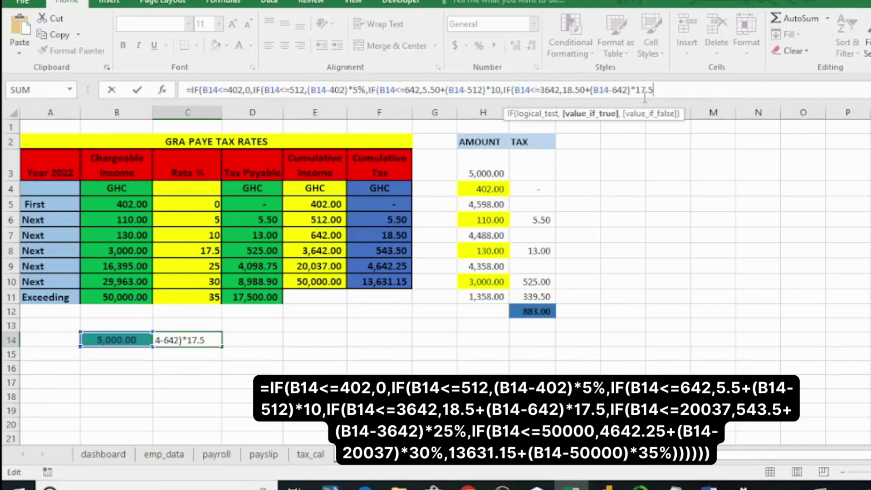
type(",")
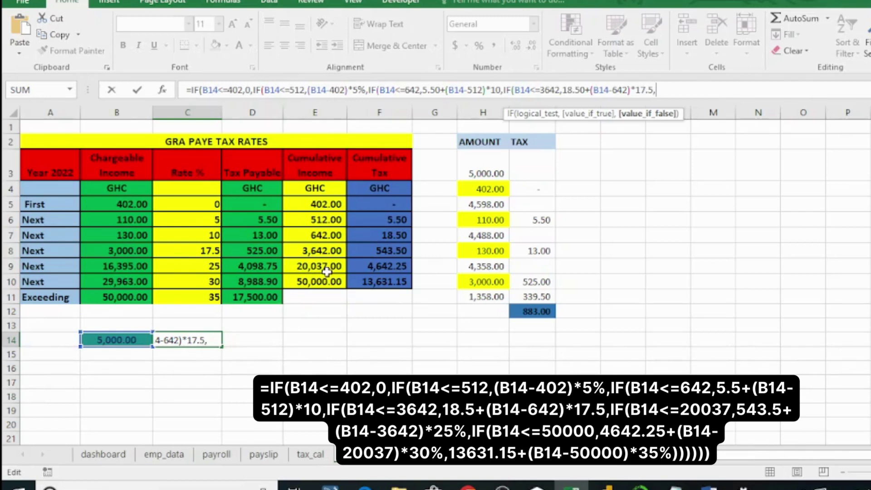
Step: Nest the fifth band's IF in the C14 formula with the test B14<=20037
type("IF(")
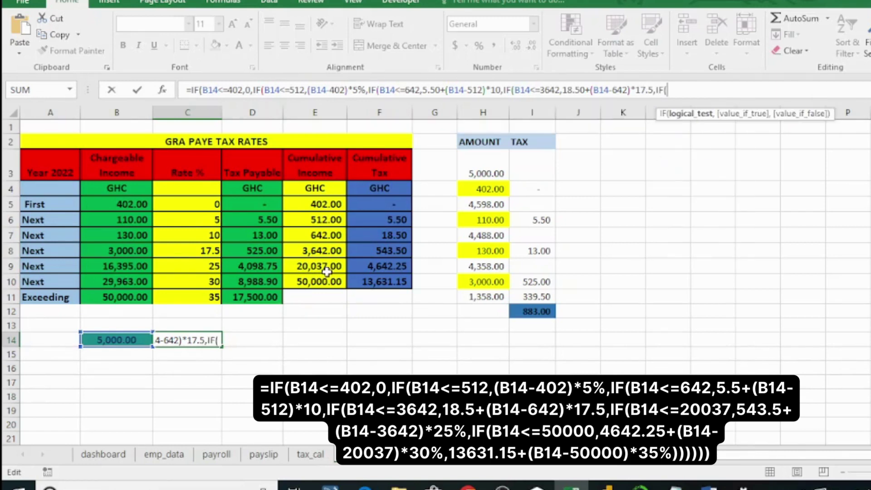
type("B14")
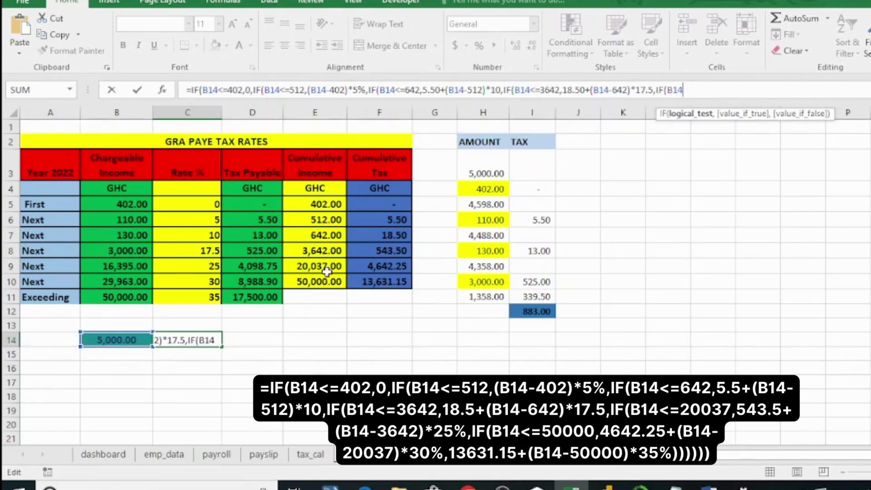
type("<=")
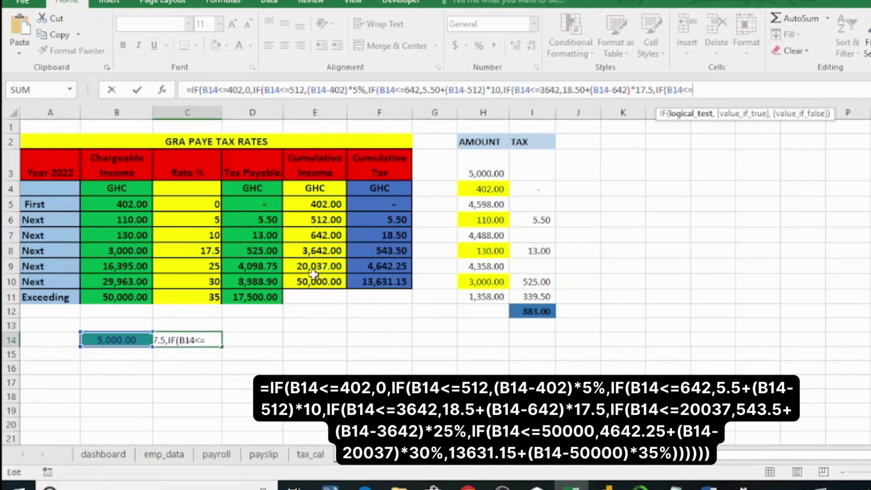
type("2003")
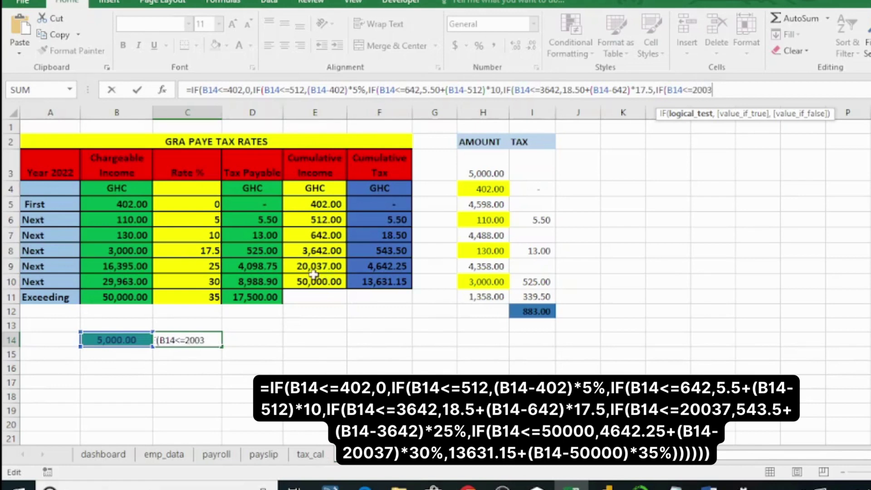
type("7,")
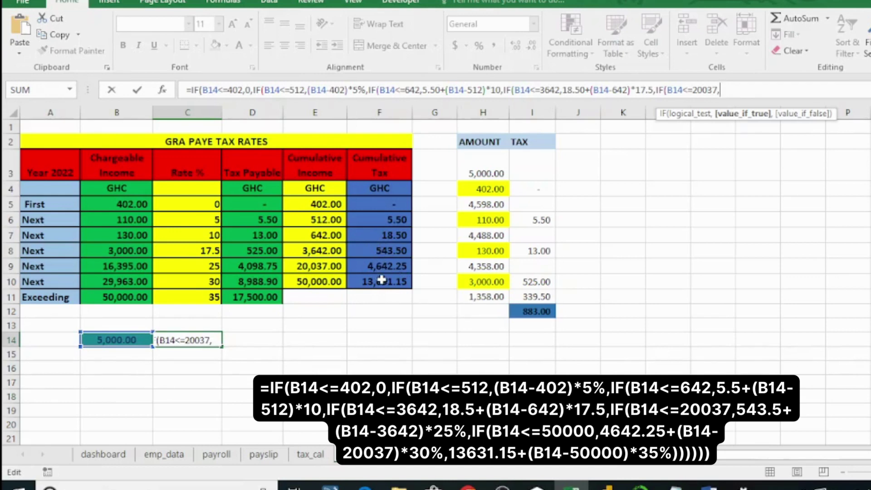
Step: Enter 543.50+(B14-3642)*25% as the fifth band's true value in the C14 formula
type("543")
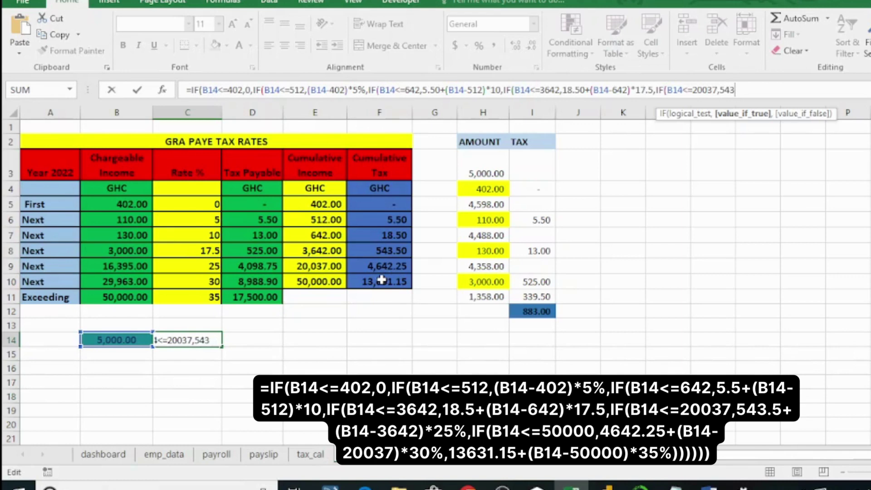
type(".50")
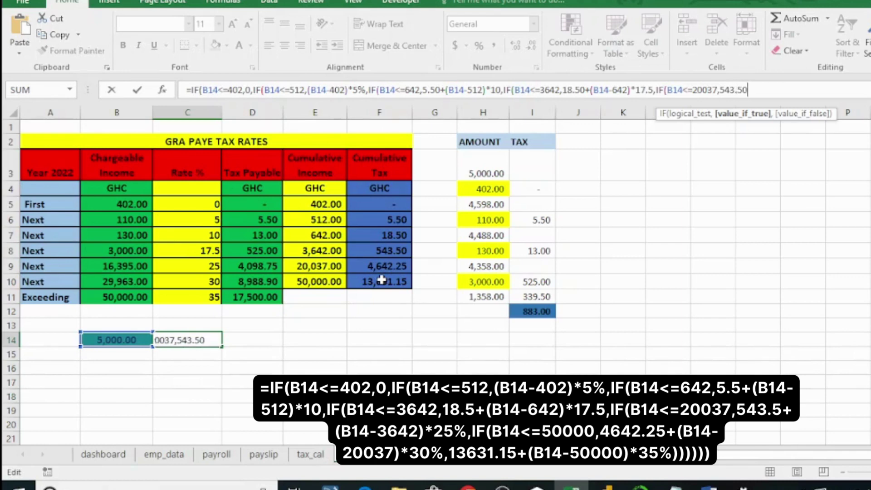
type("+(B14-")
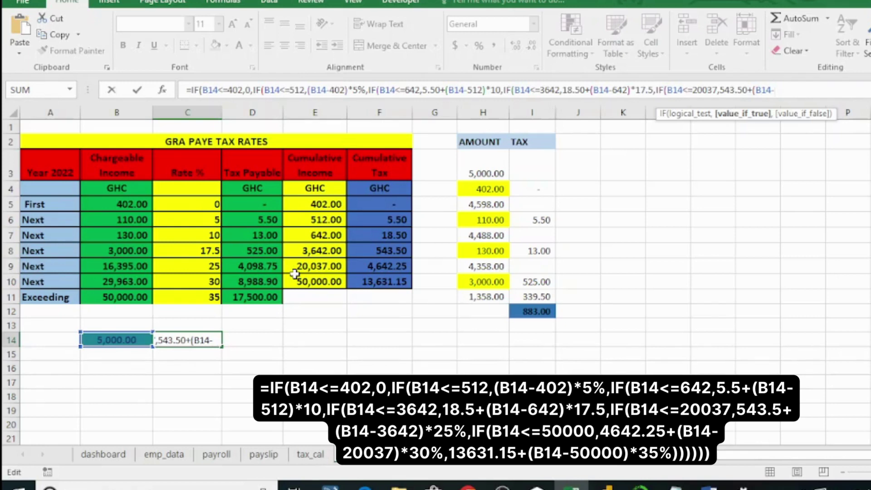
type("3642")
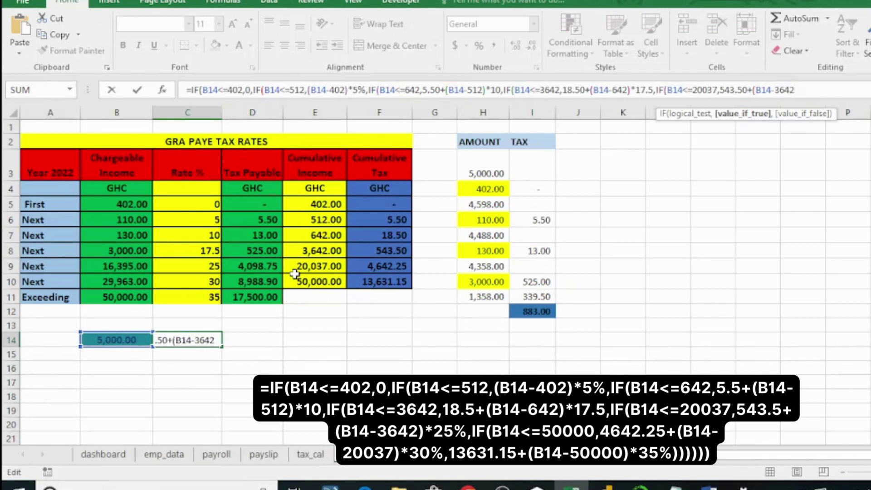
type(")*")
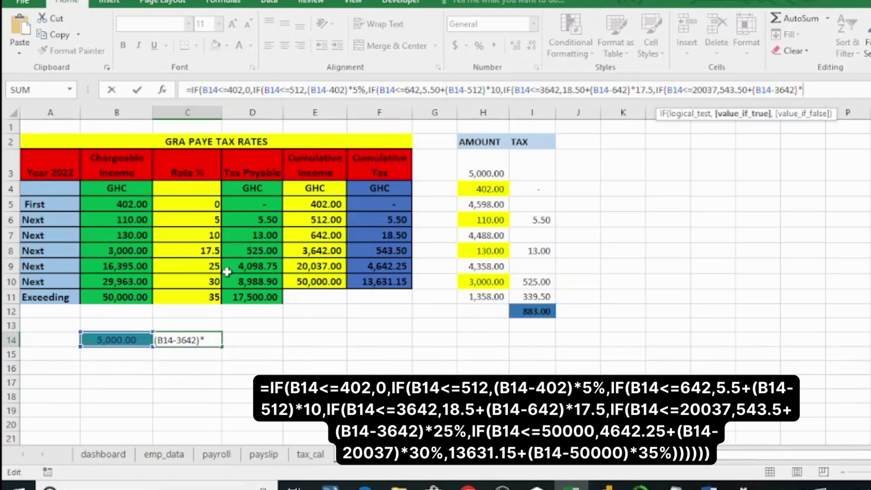
type("25%,")
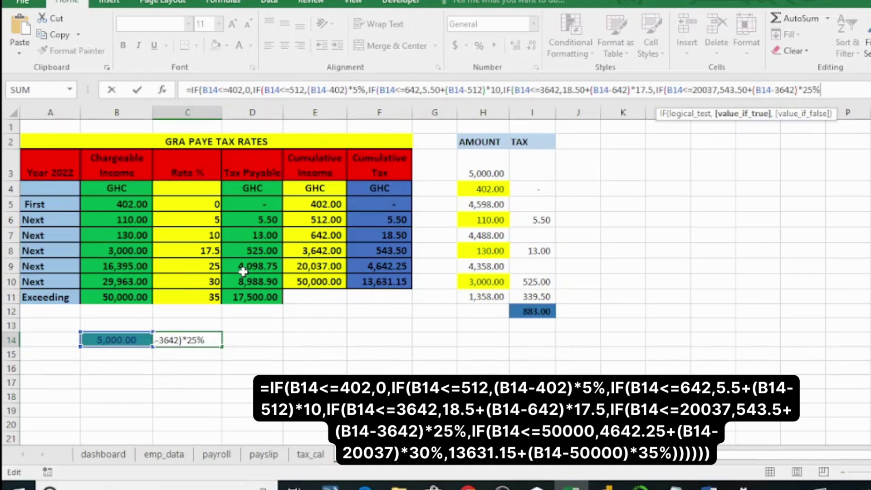
Step: Nest the sixth band's IF in the C14 formula with the test B14<=50000
type("IF")
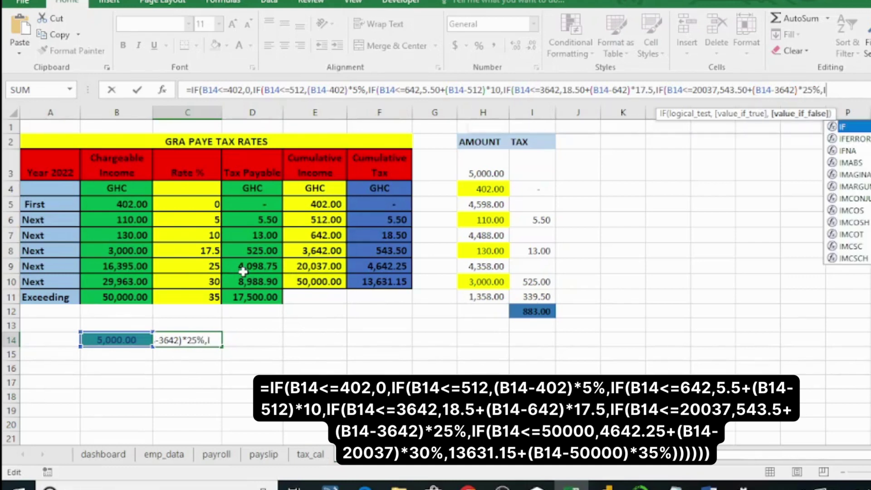
type("(")
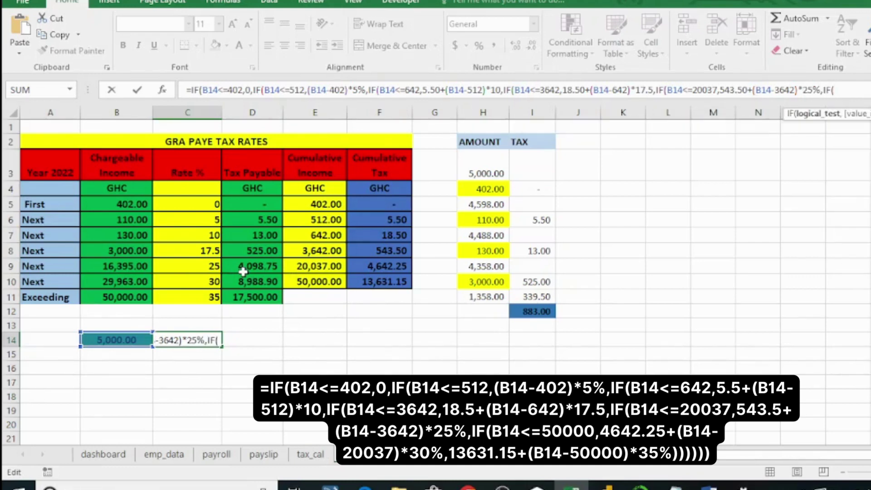
type("B14")
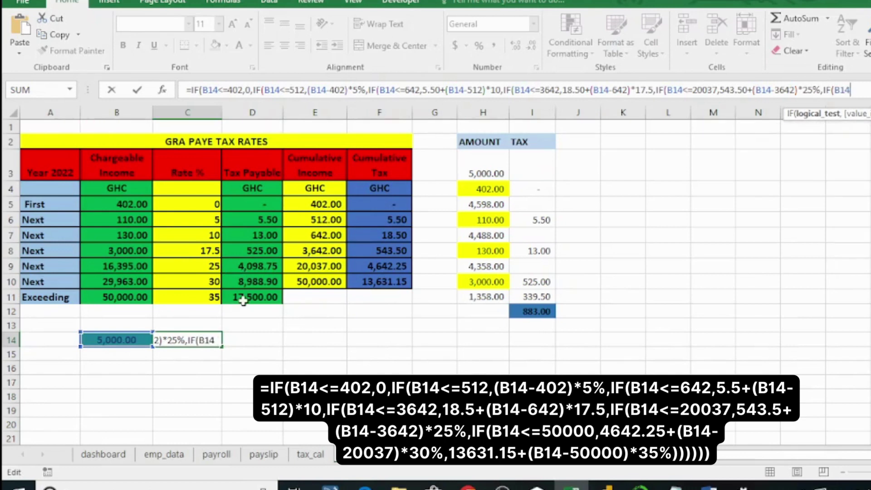
type("<=")
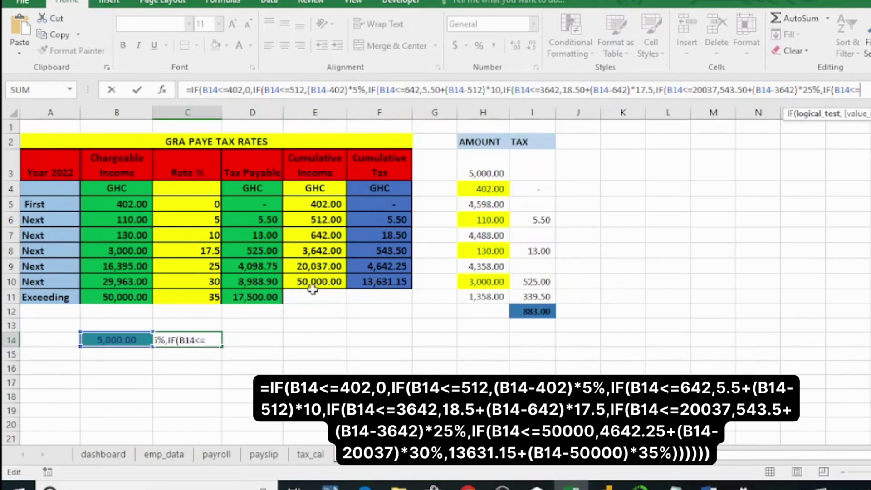
type("50000,")
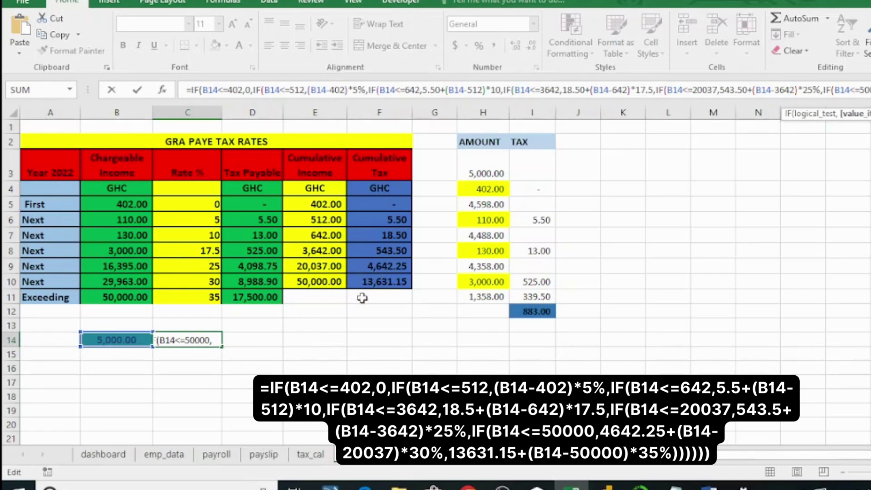
Step: Enter 4642.25+(B14-20037)*30% as the sixth band's true value in the C14 formula
type("4")
type("642")
type(".25")
type("+(")
type("B14-")
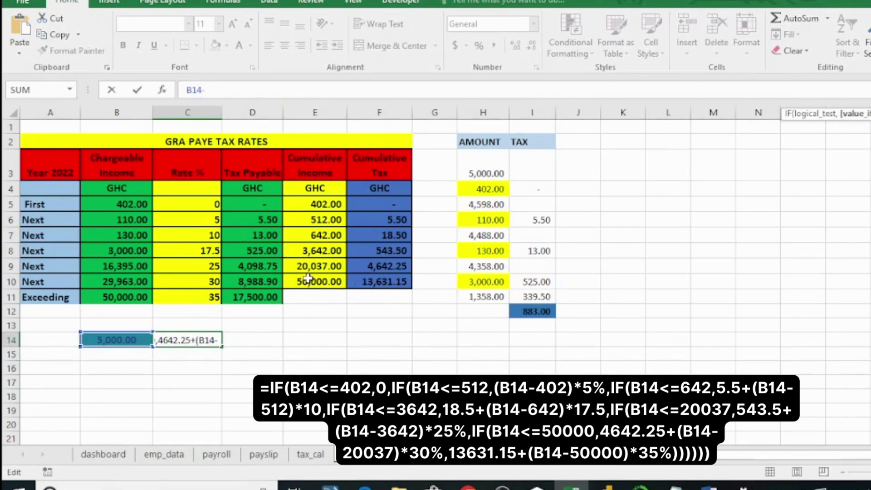
type("20")
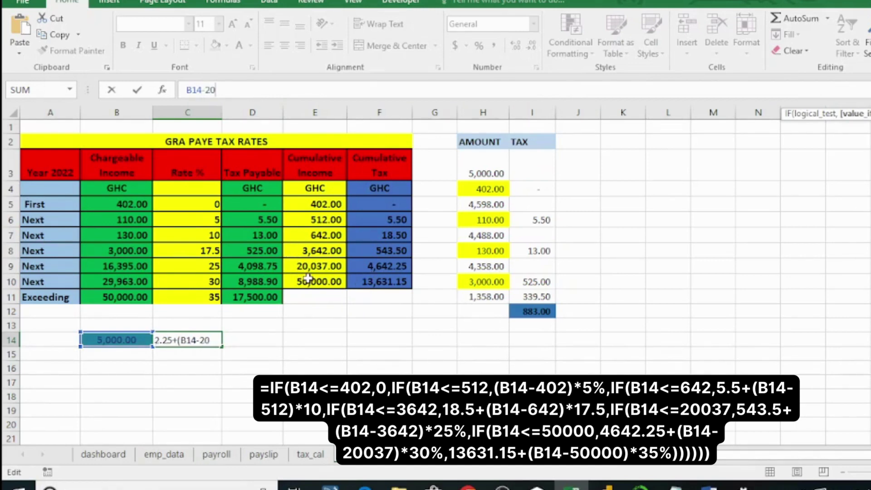
type("037)")
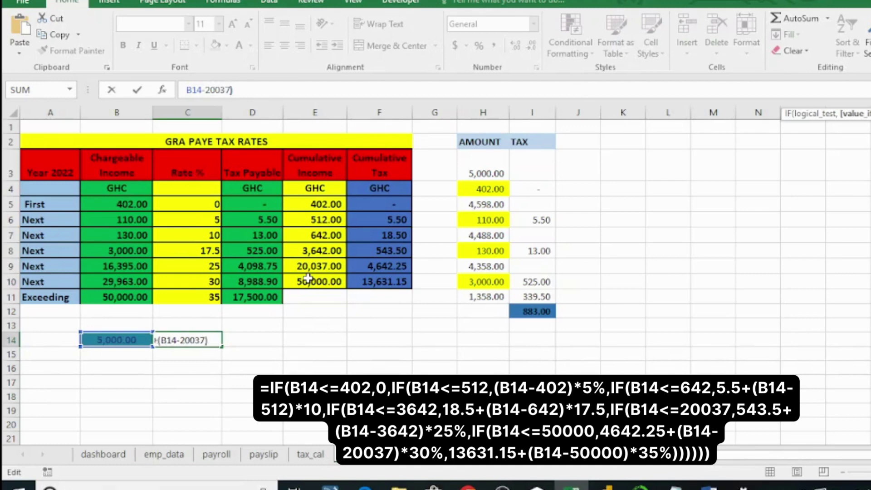
type("*30")
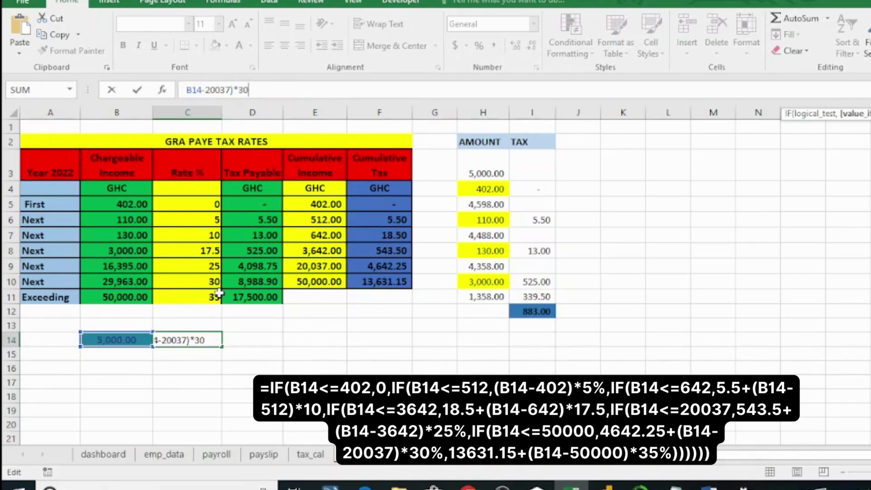
type("%,")
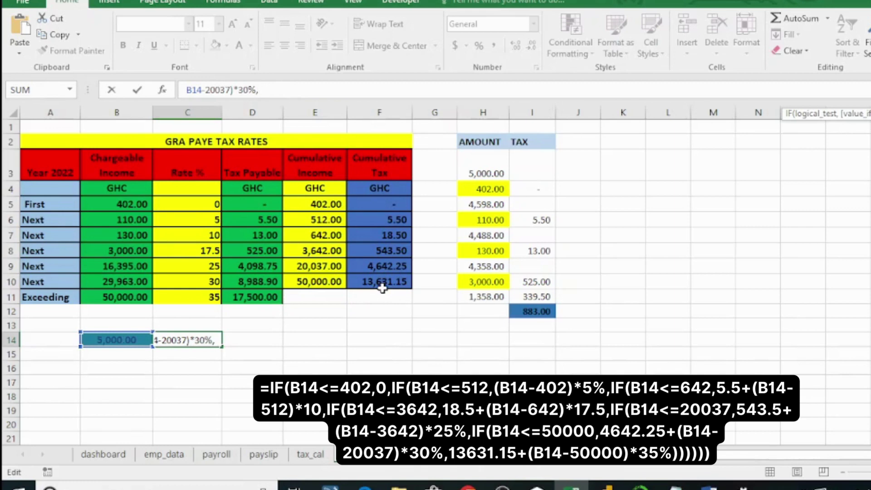
Step: Finish the C14 formula with the false value 13631.15+(B14-50000)*35%, close all six nested IFs and commit it
type("13")
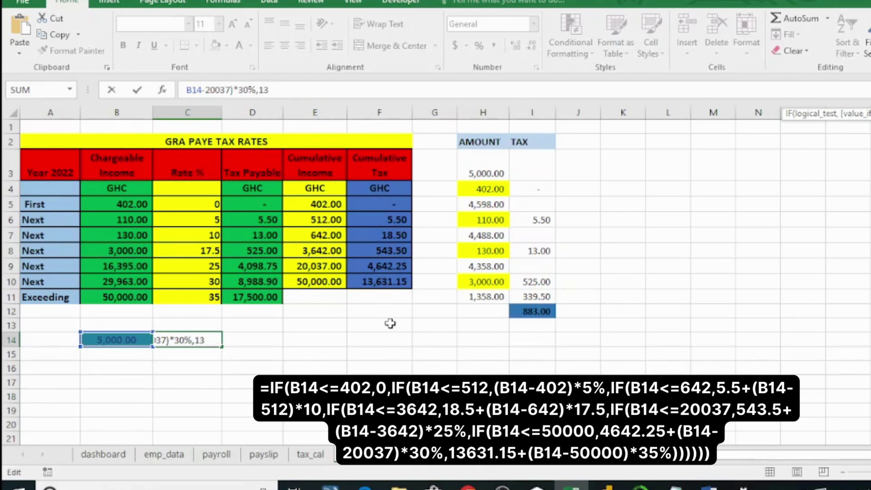
type("631.15")
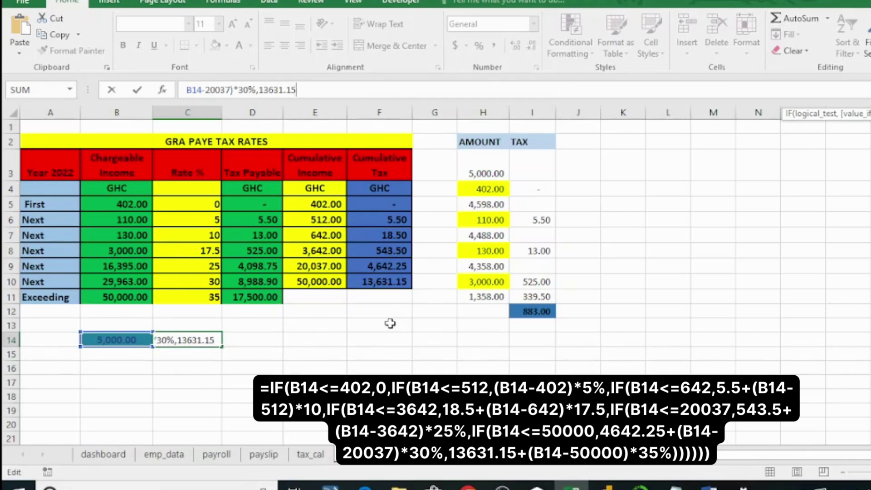
type("+(")
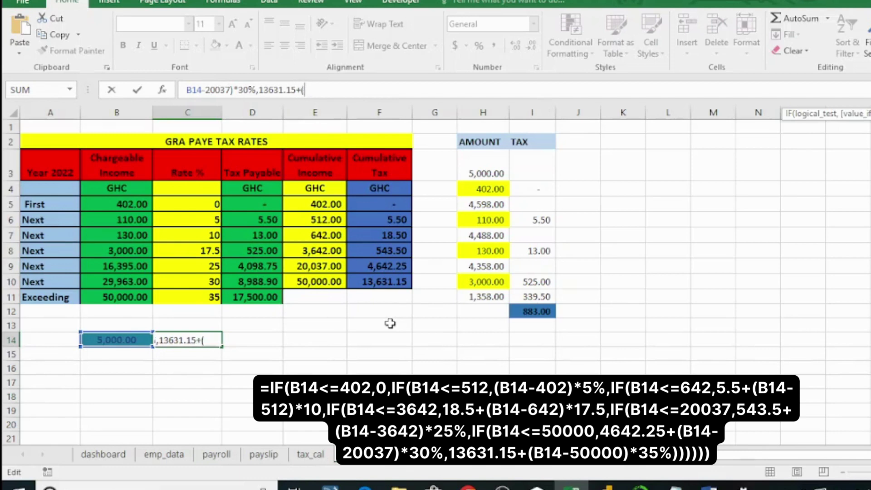
type("B14-")
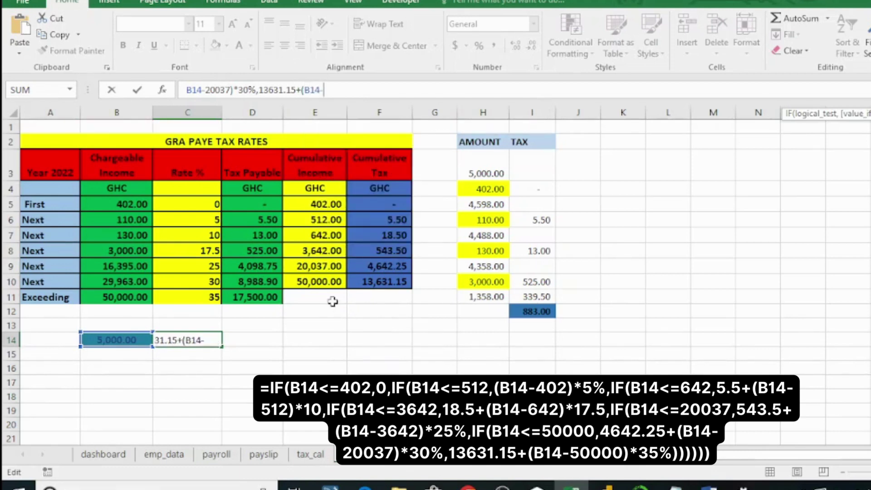
type("50000")
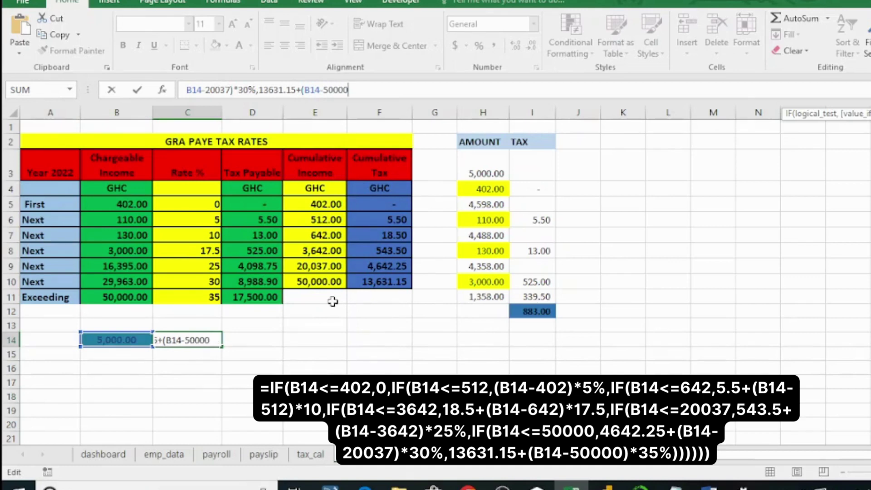
type(")*3")
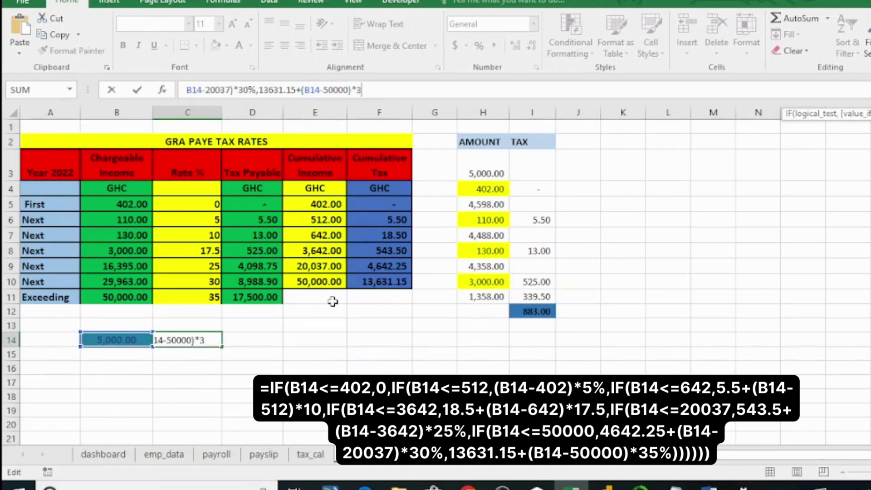
type("5%)))))")
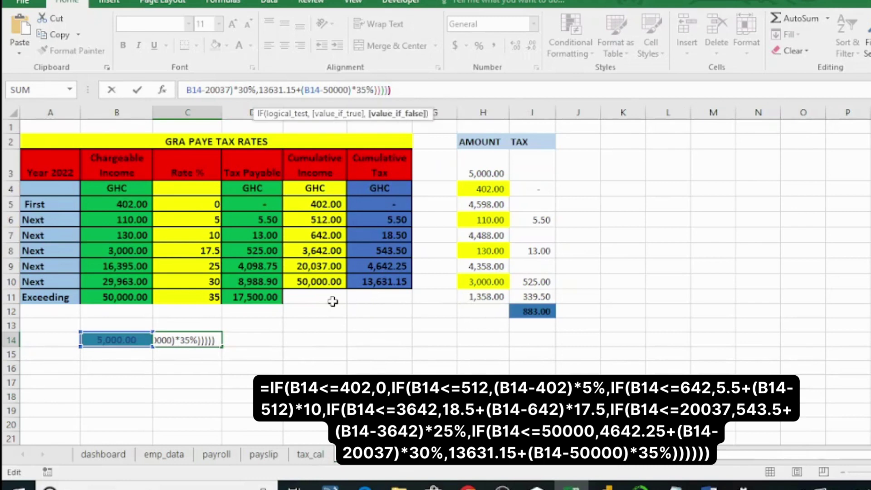
type(")")
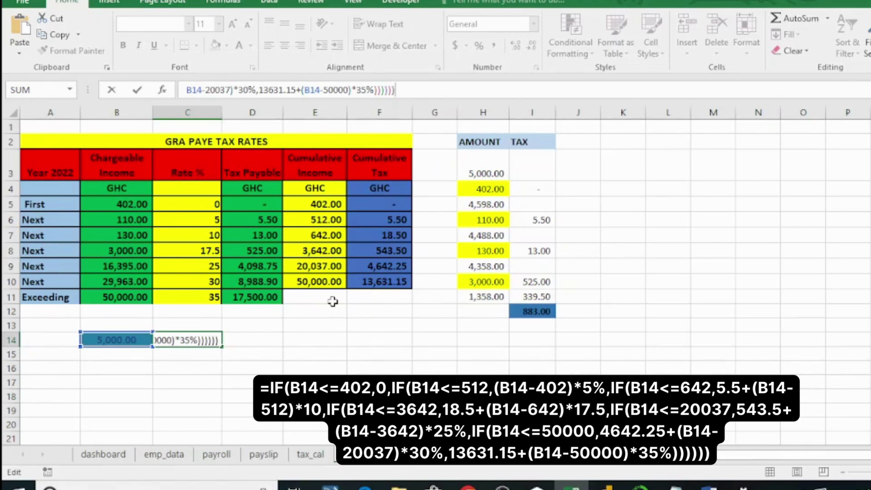
key("Return")
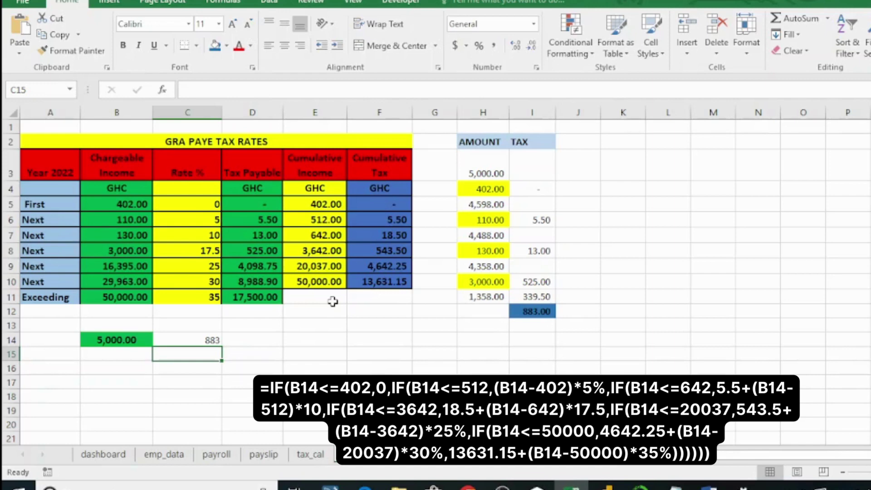
Step: Fill the tax result cell C14 with a light blue theme colour and make it bold
left_click(198, 338)
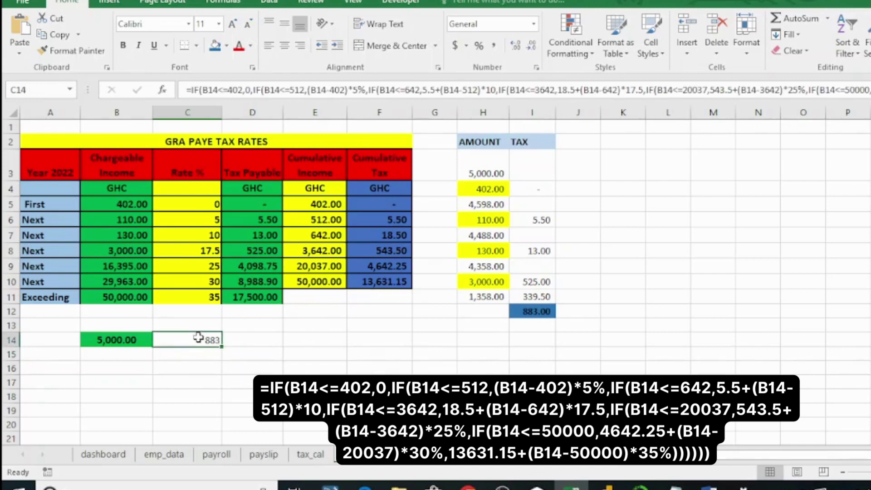
left_click(226, 47)
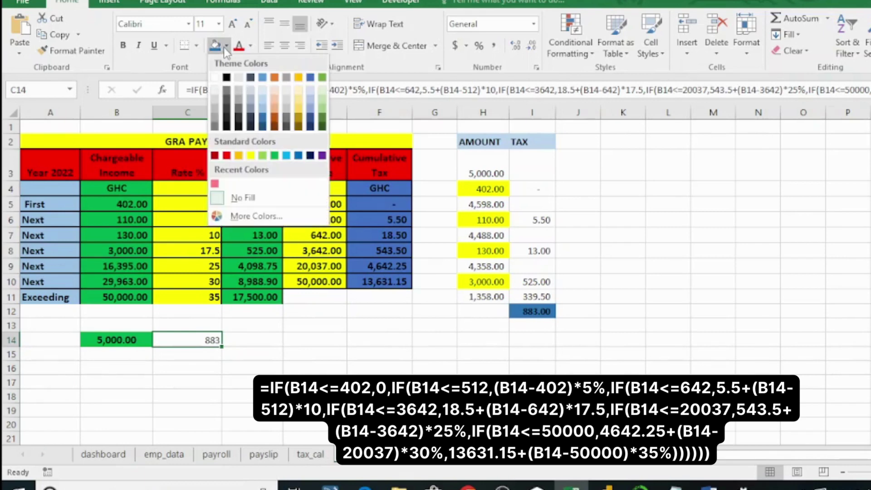
left_click(262, 97)
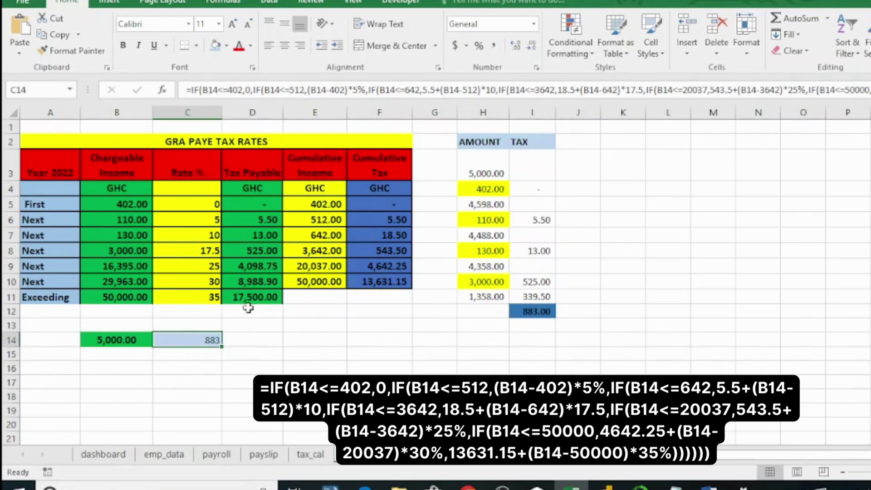
left_click(123, 45)
left_click(423, 322)
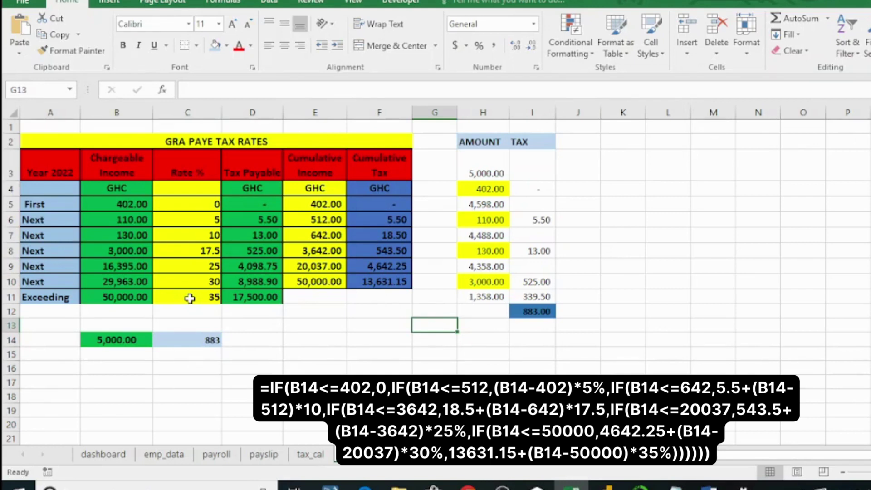
left_click(434, 366)
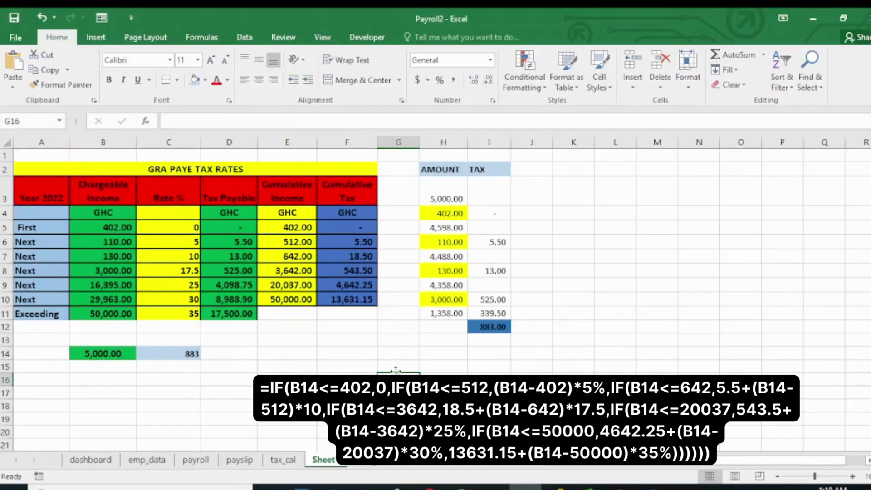
Step: Set the test income in B14 to 4000
left_click(112, 350)
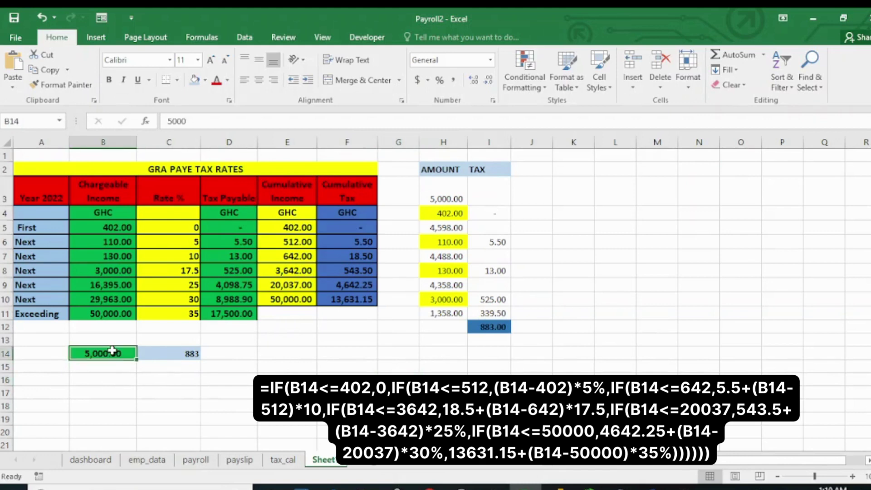
type("4")
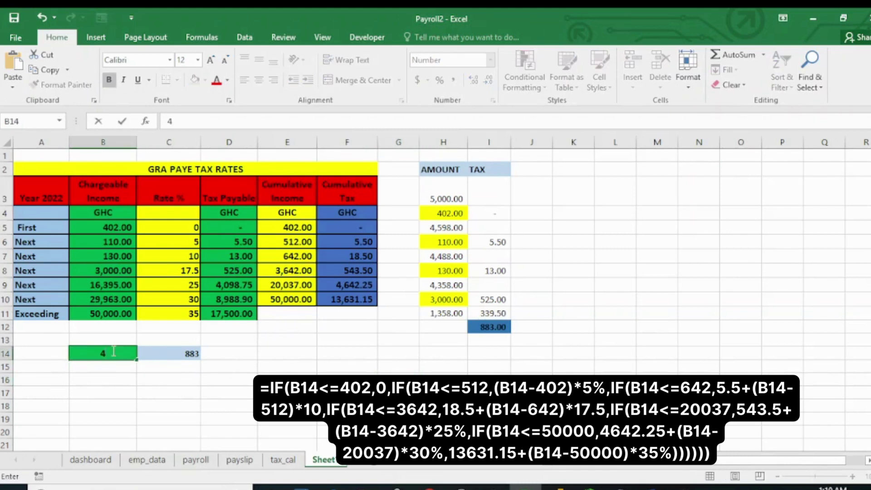
type("000")
key("Return")
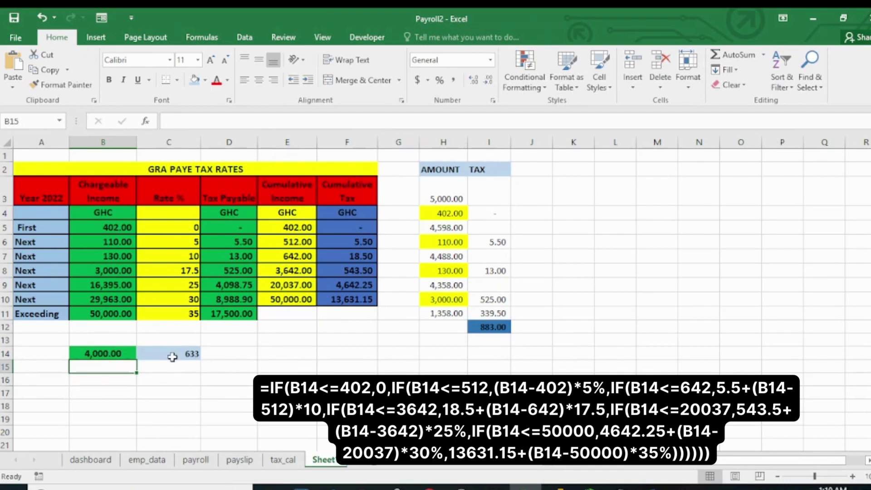
Step: Set the starting amount in H3 of the manual AMOUNT and TAX calculation to 4000
left_click(440, 191)
type("4")
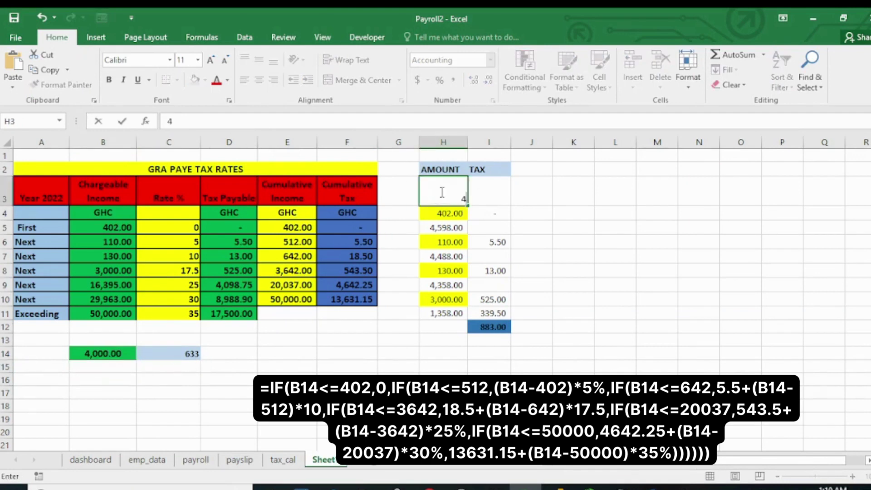
type(",00000")
key("Return")
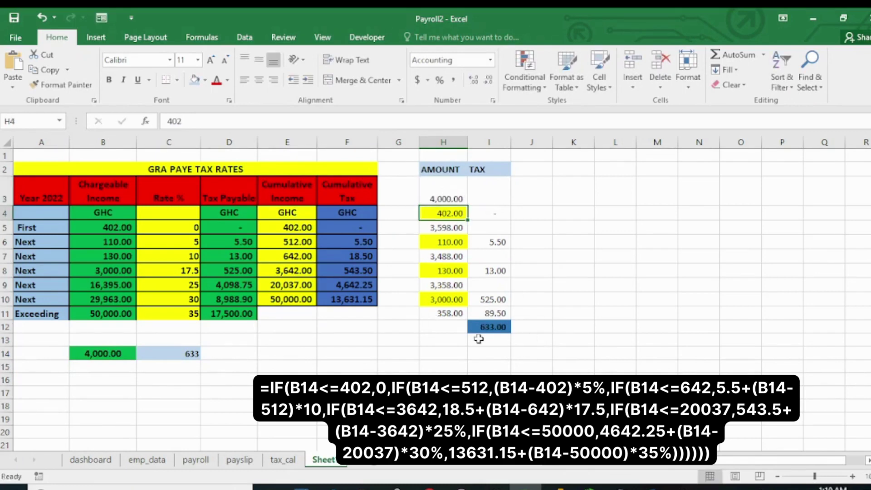